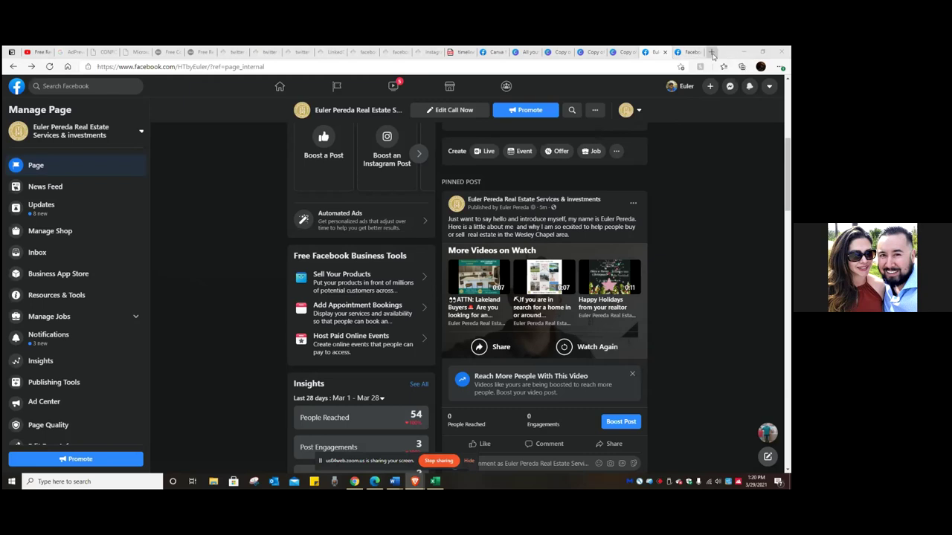
Open the FB Ad accounts bookmark from the FB Ads Manager favorites folder in a new browser tab.
click(712, 53)
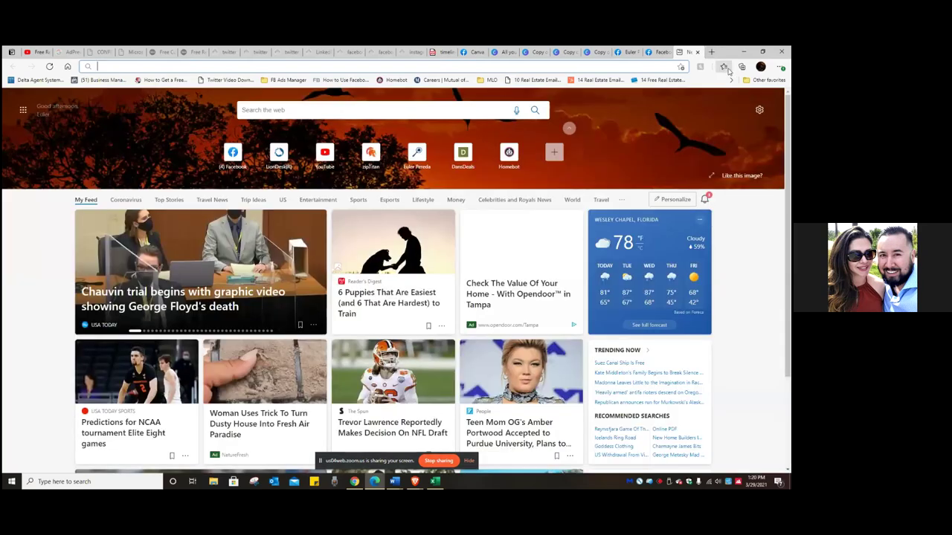
click(725, 67)
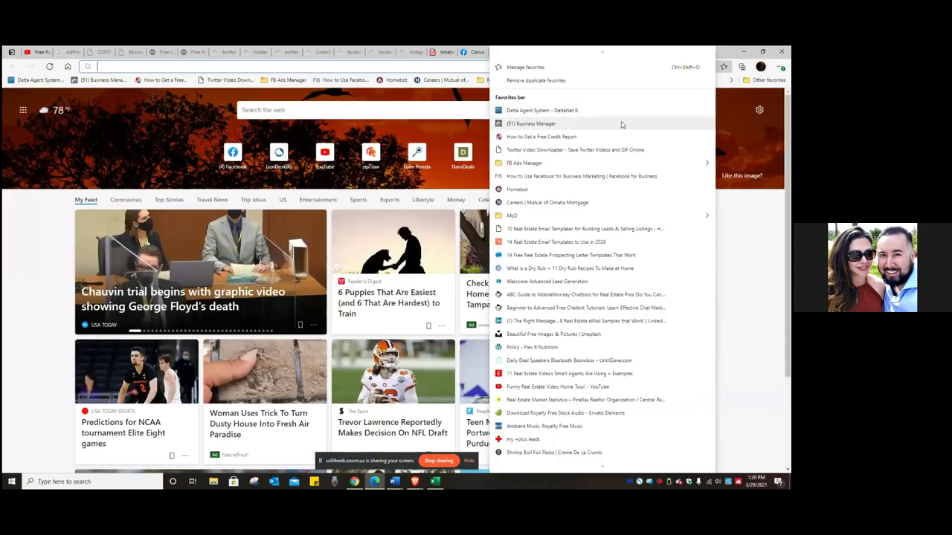
mouse_move(611, 168)
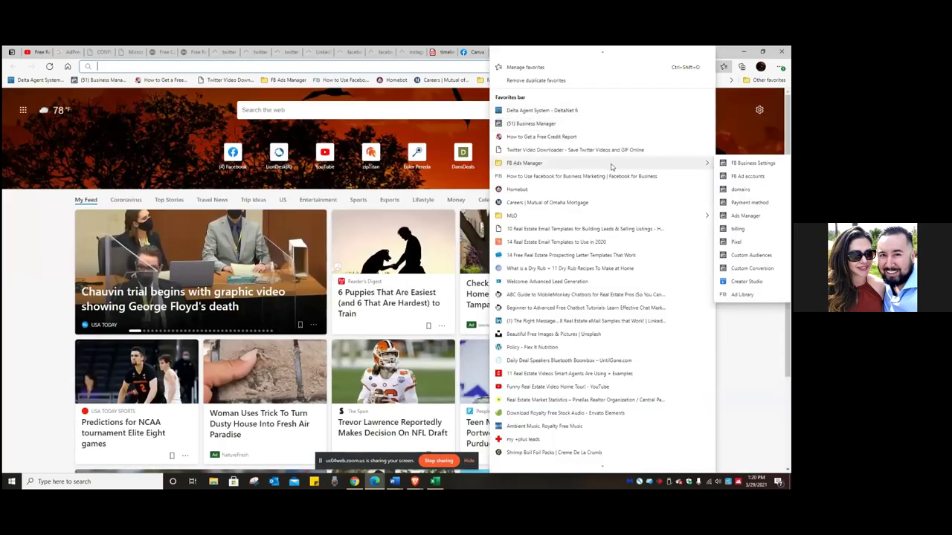
click(748, 176)
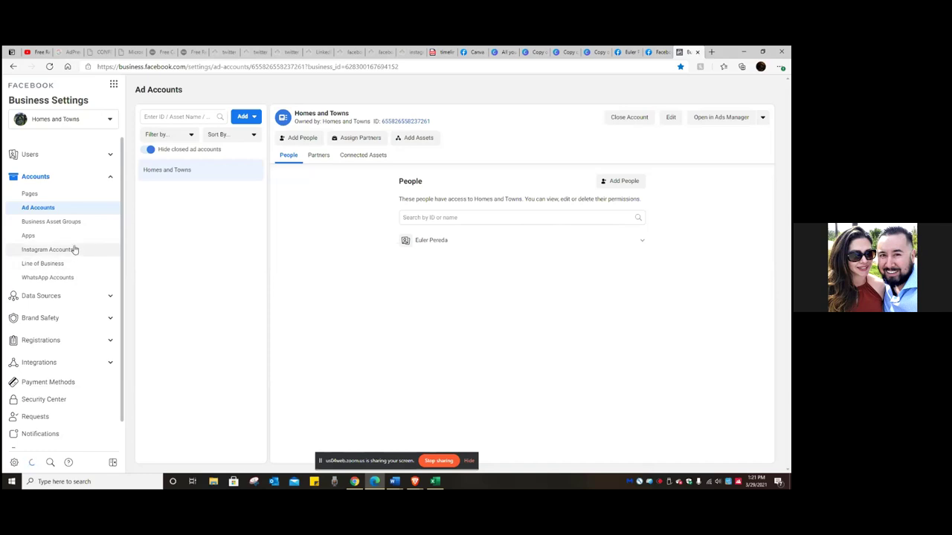
Switch from Business Settings to Ads Manager and dismiss the Resource Center alert above the campaign list.
click(114, 85)
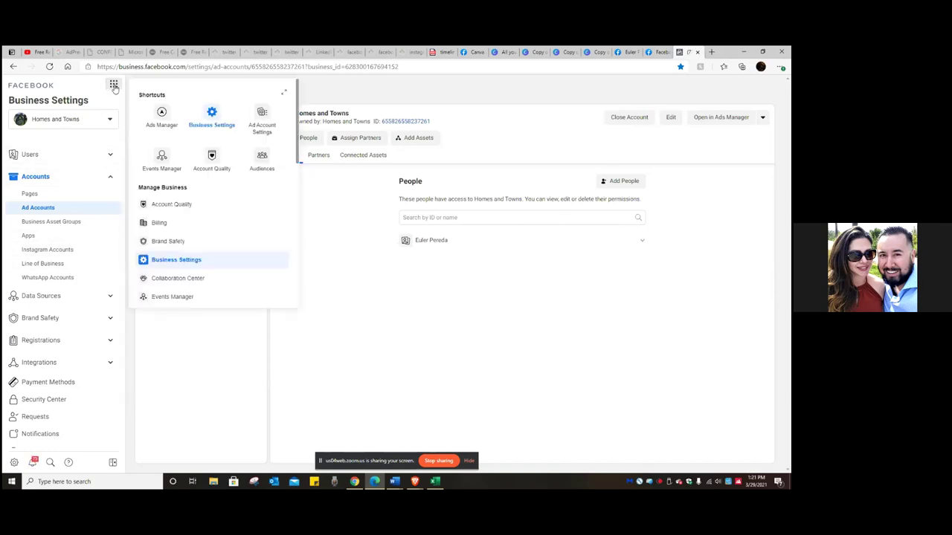
click(162, 125)
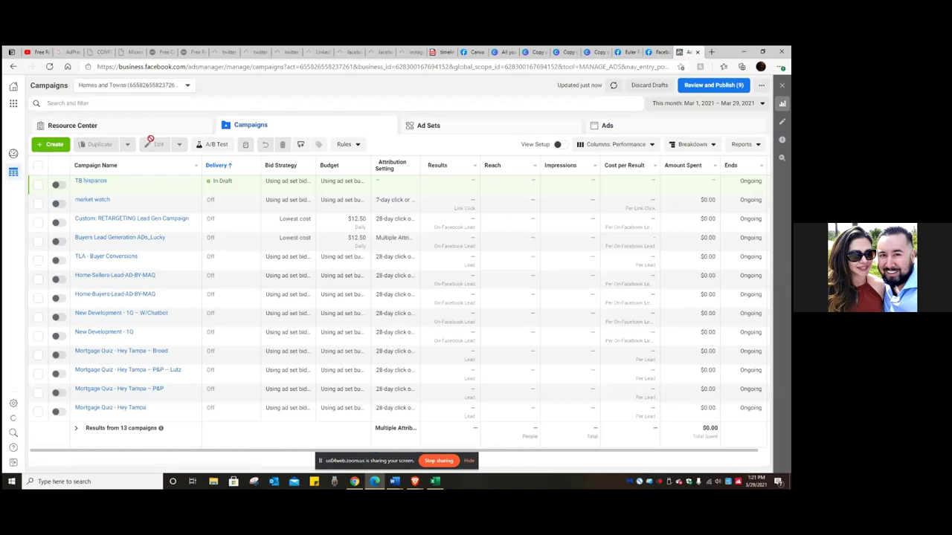
mouse_move(111, 192)
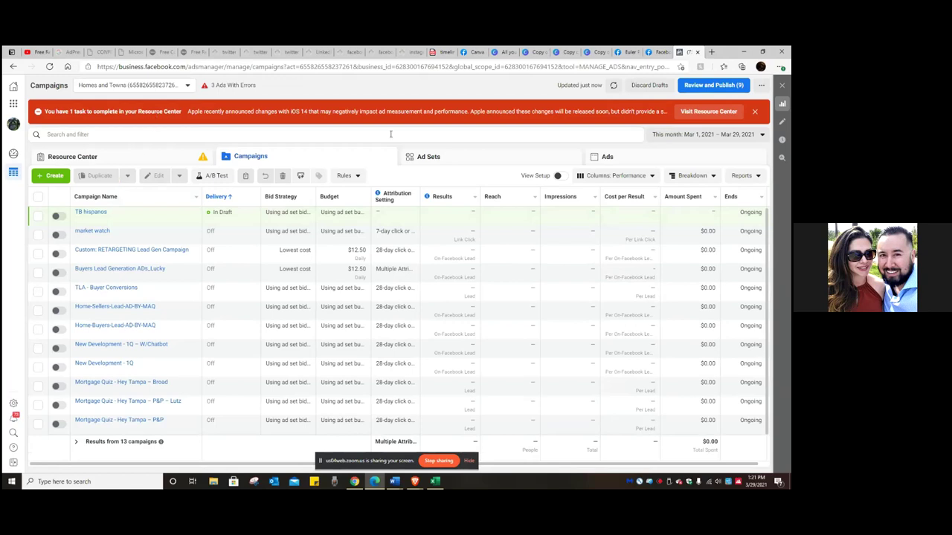
click(754, 112)
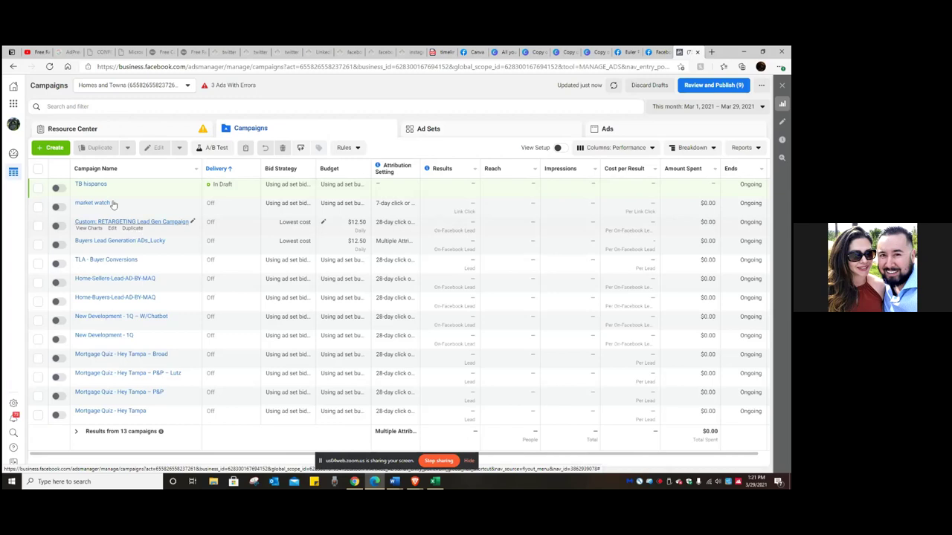
Start creating a new campaign with the Video views objective.
click(55, 147)
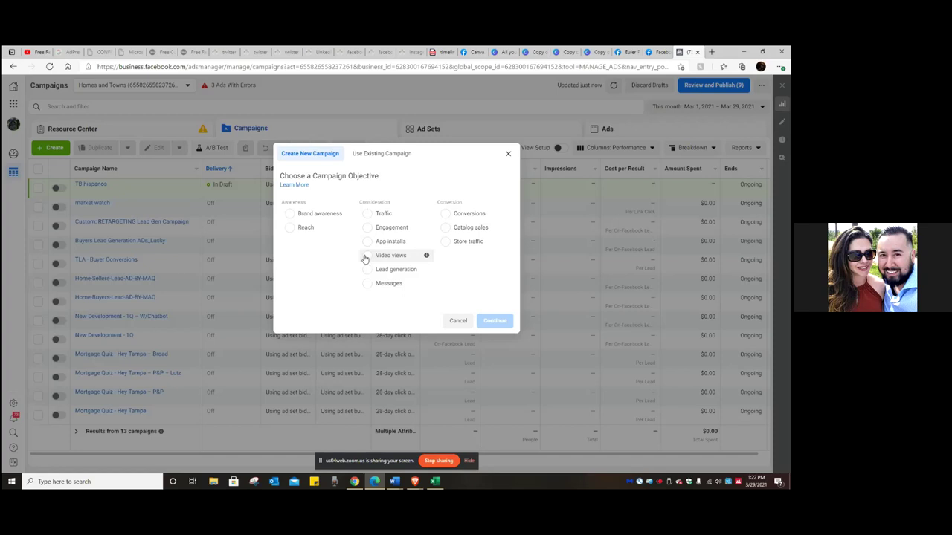
click(366, 256)
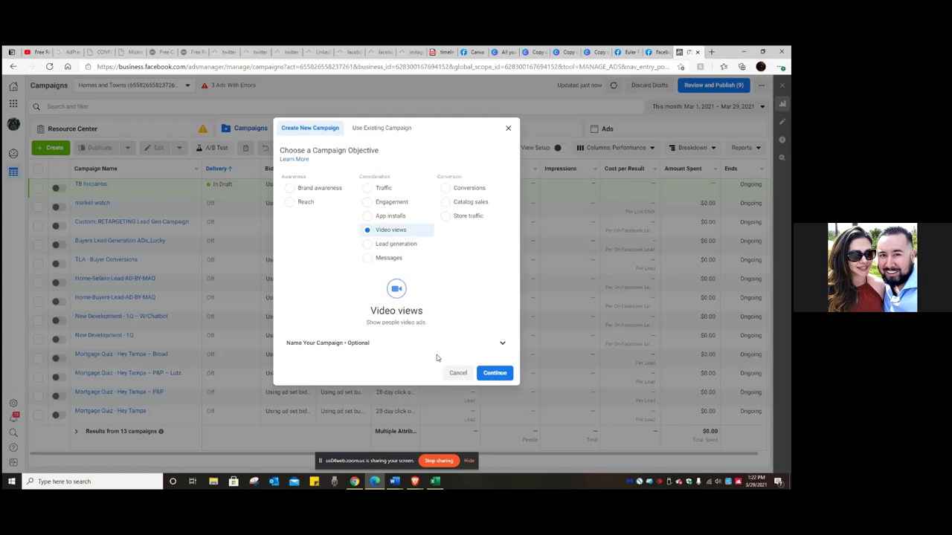
click(491, 377)
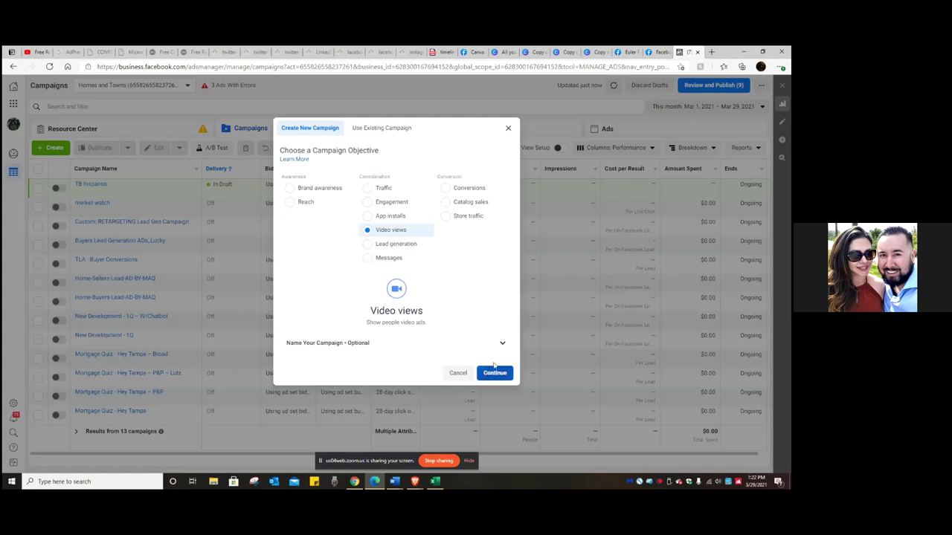
Name the new campaign "Intro video (video views)" and its ad set "Wesley Chapel".
click(500, 348)
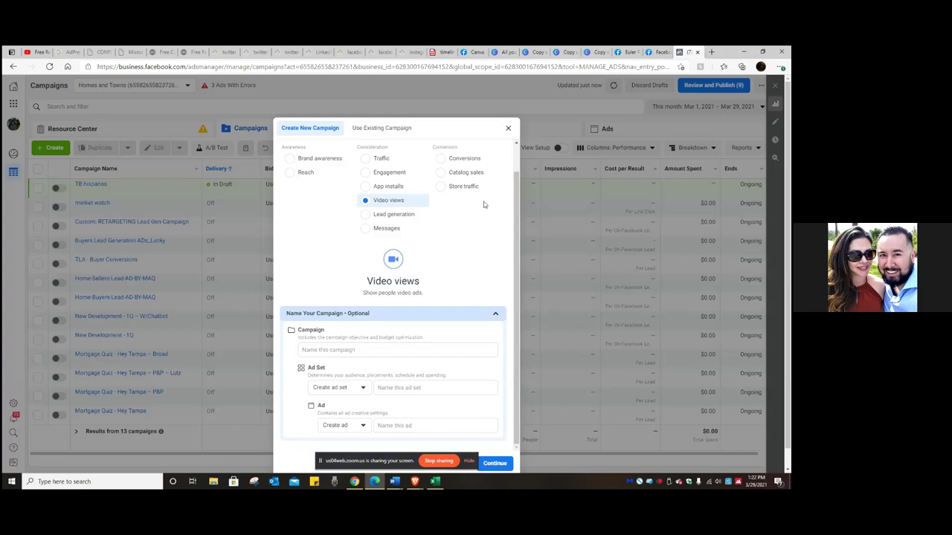
drag(462, 128, 482, 119)
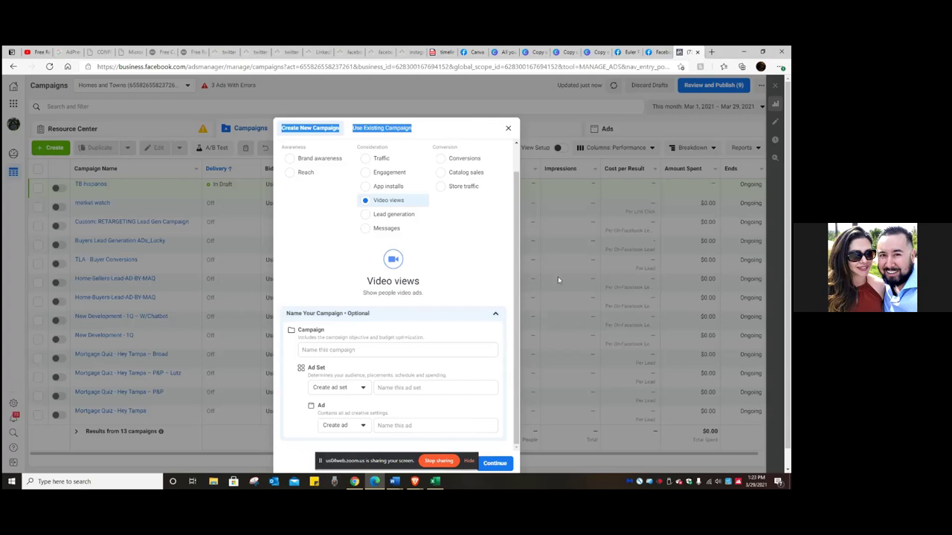
click(498, 273)
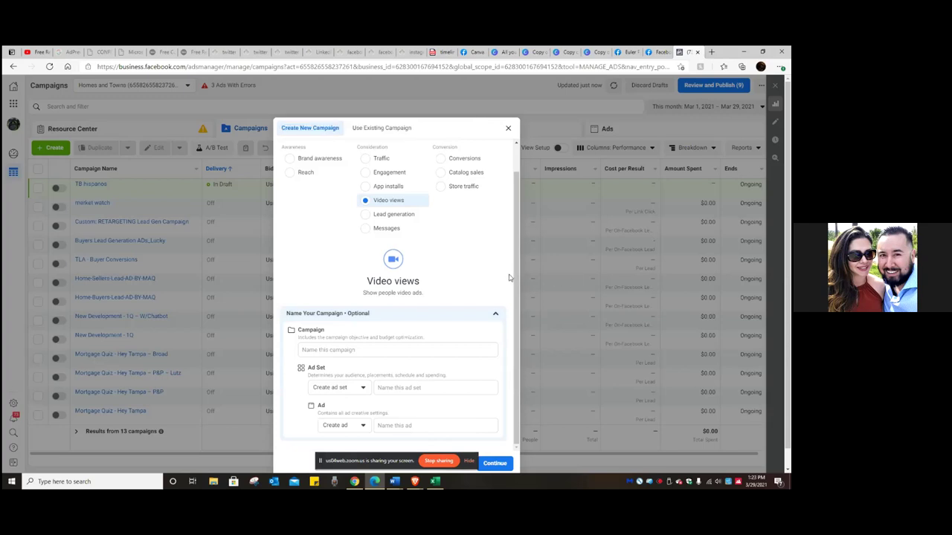
click(391, 351)
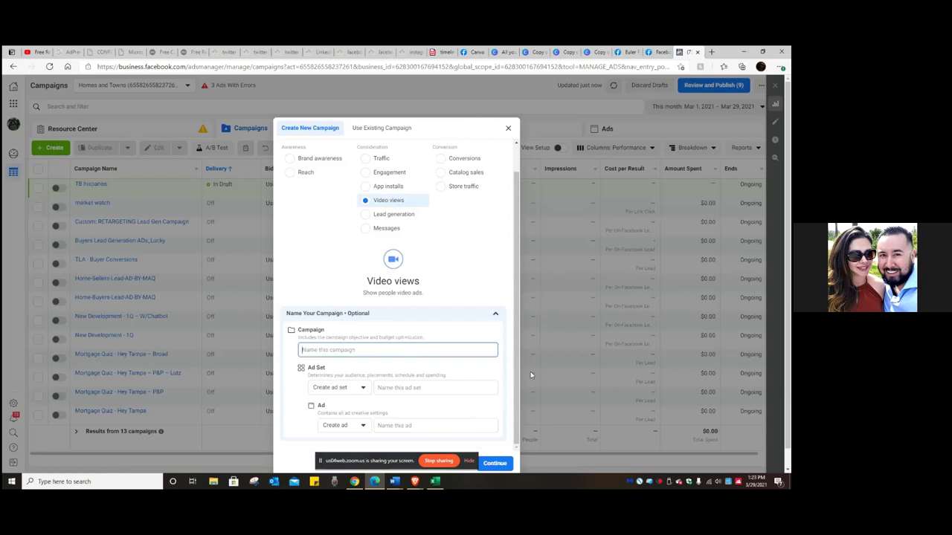
text(In)
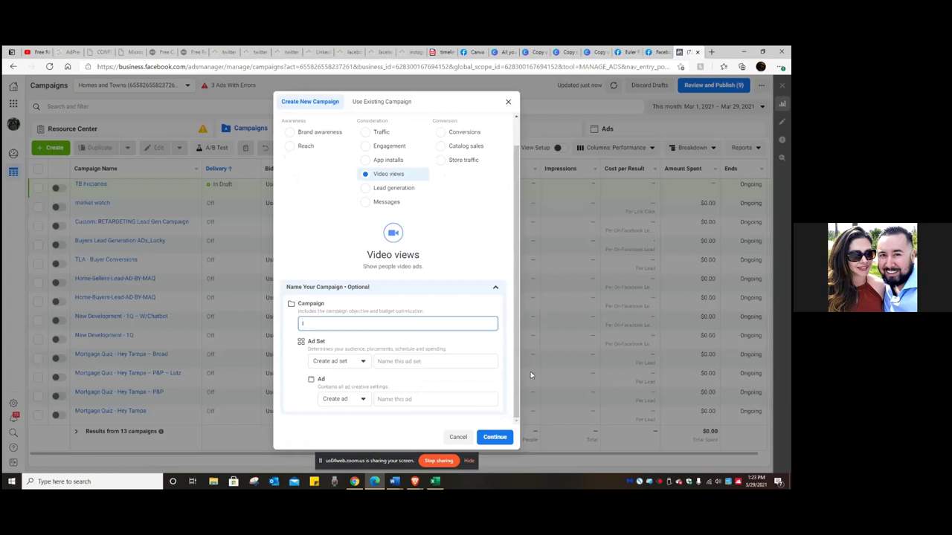
text(ntro video (video vid)
click(414, 361)
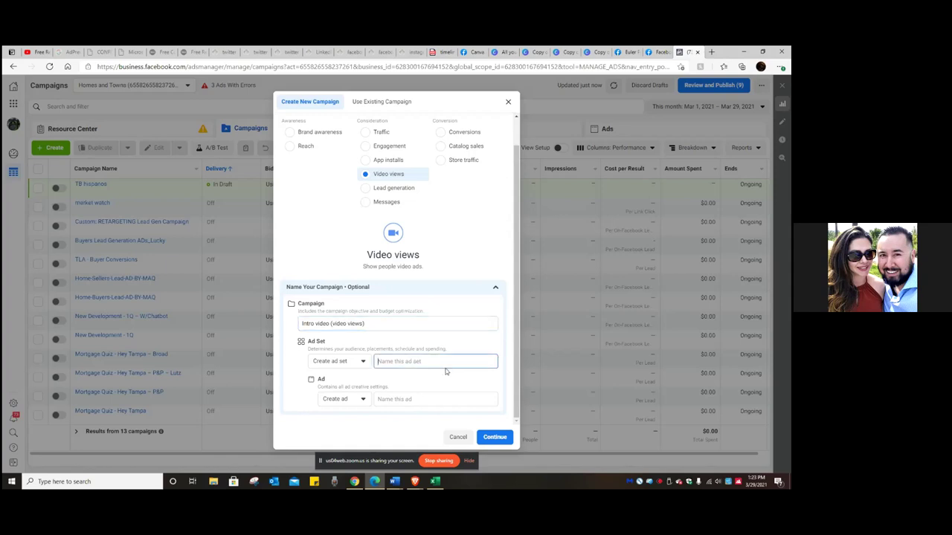
text(Wesley Chapel)
Copy the campaign name into the ad name as "Intro video (video views)" and continue to the campaign settings.
click(433, 399)
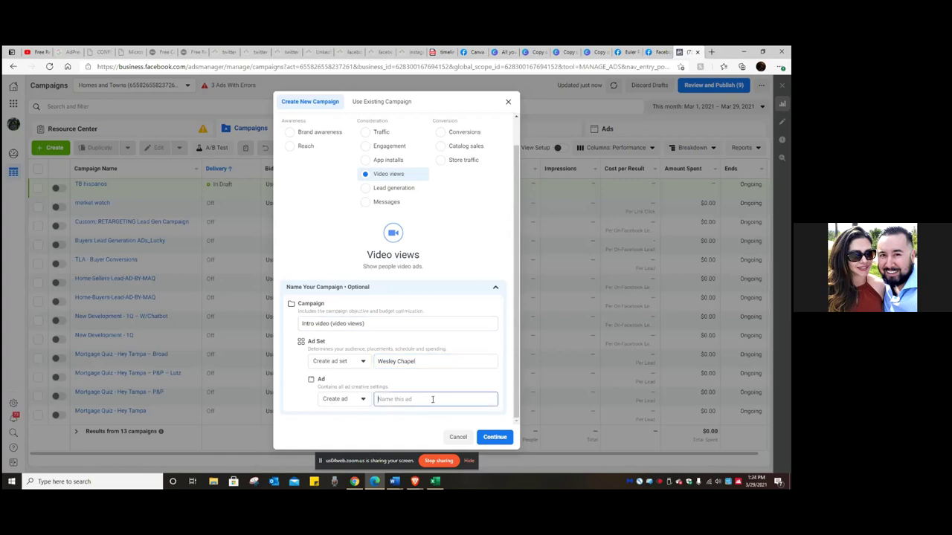
click(376, 326)
drag(376, 325, 300, 324)
key(ctrl+c)
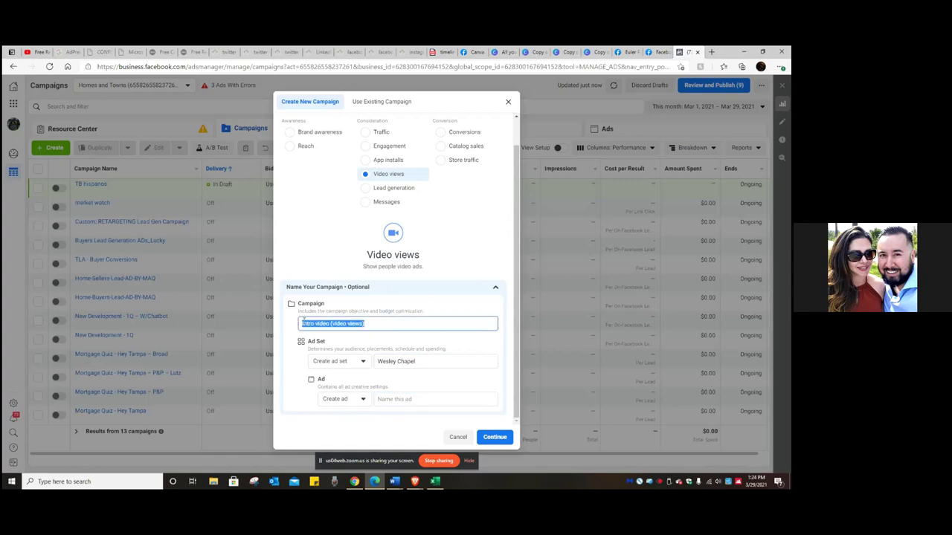
right_click(304, 321)
click(327, 123)
click(419, 402)
right_click(419, 402)
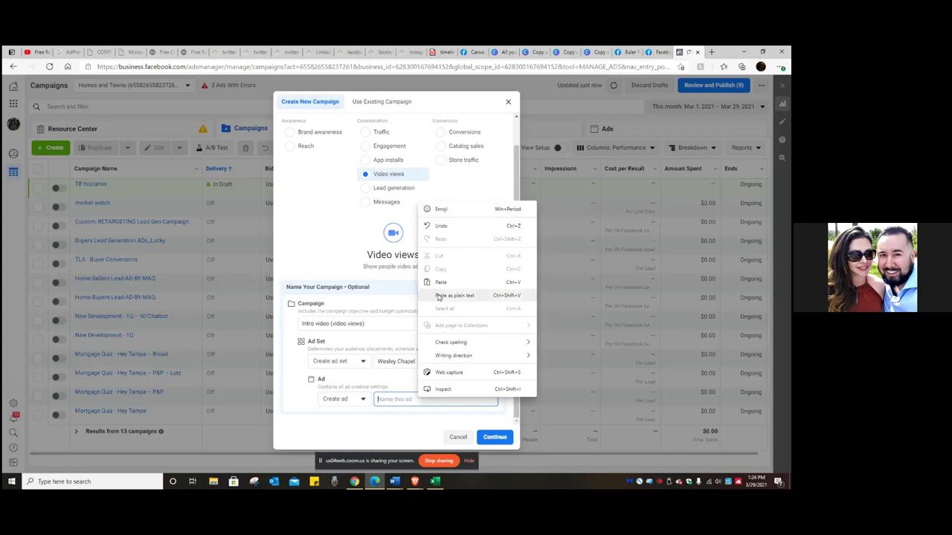
click(440, 283)
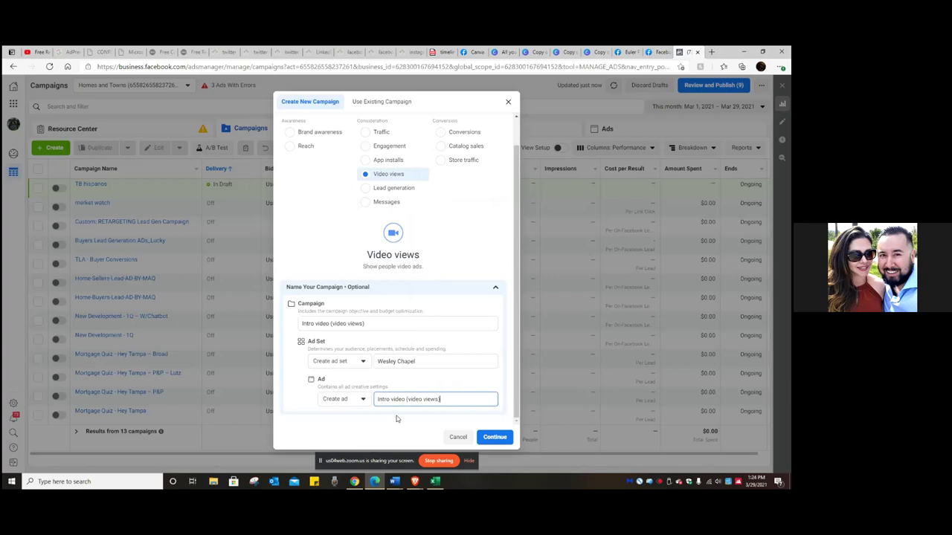
click(493, 437)
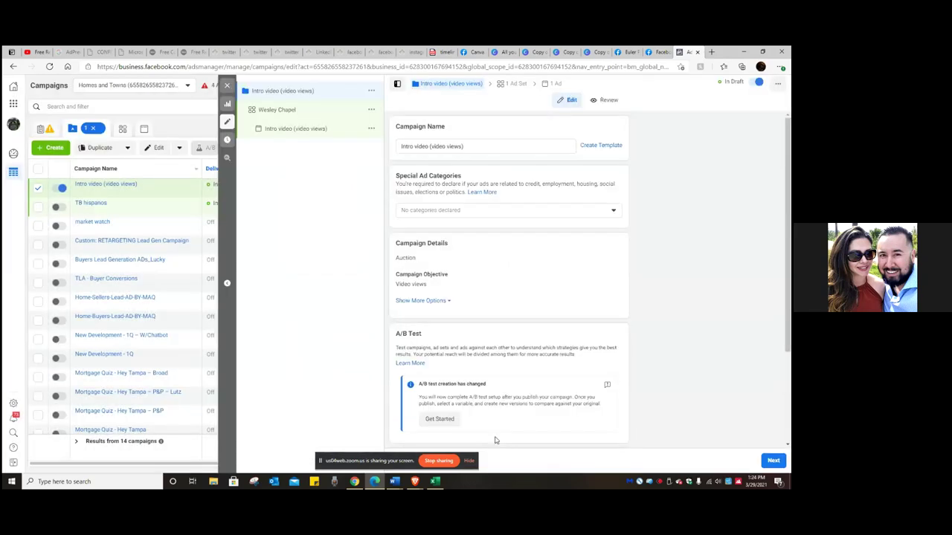
Declare Housing as the campaign's special ad category and continue to the ad set settings.
click(611, 211)
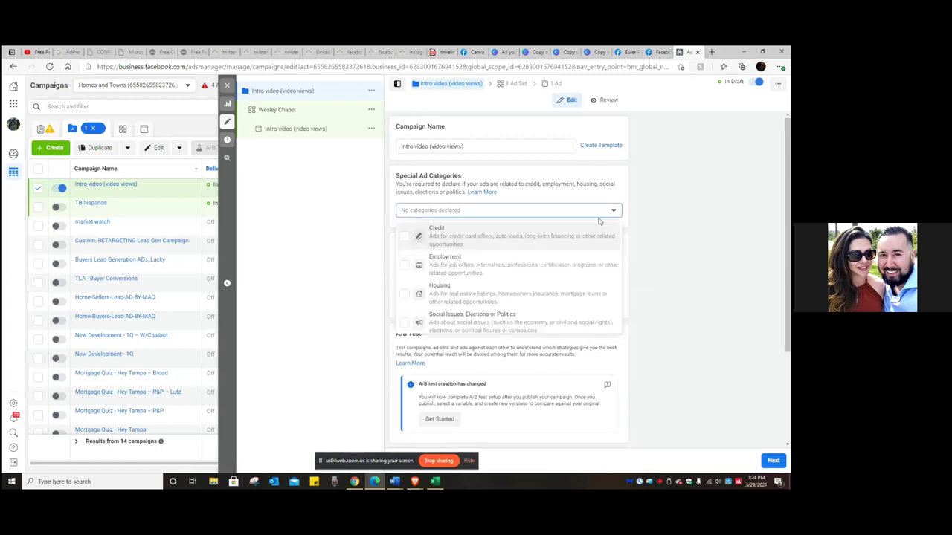
click(457, 294)
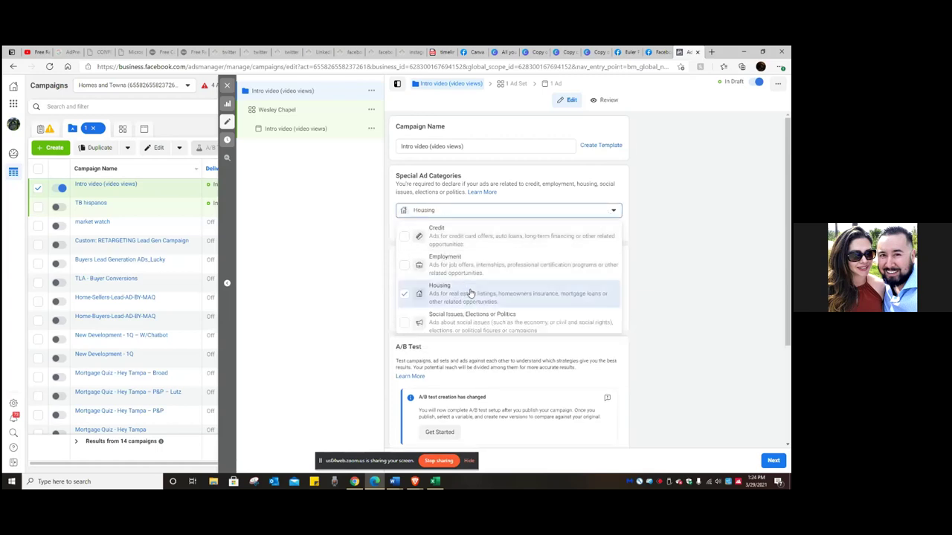
click(718, 277)
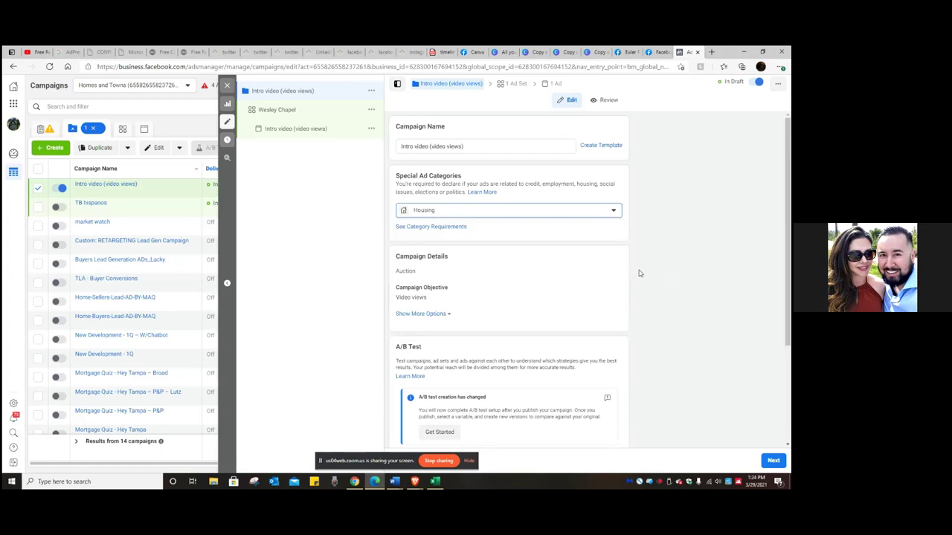
scroll(504, 288, down, 2)
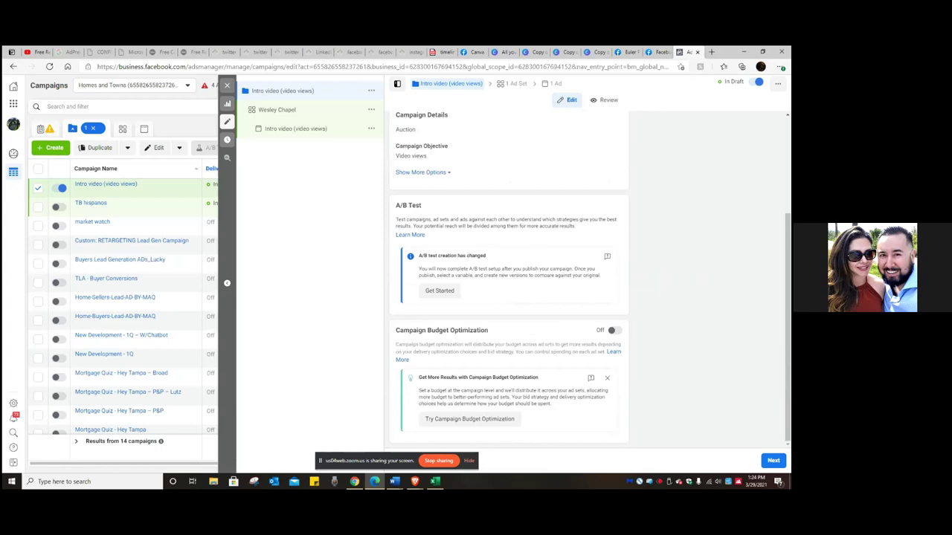
click(774, 460)
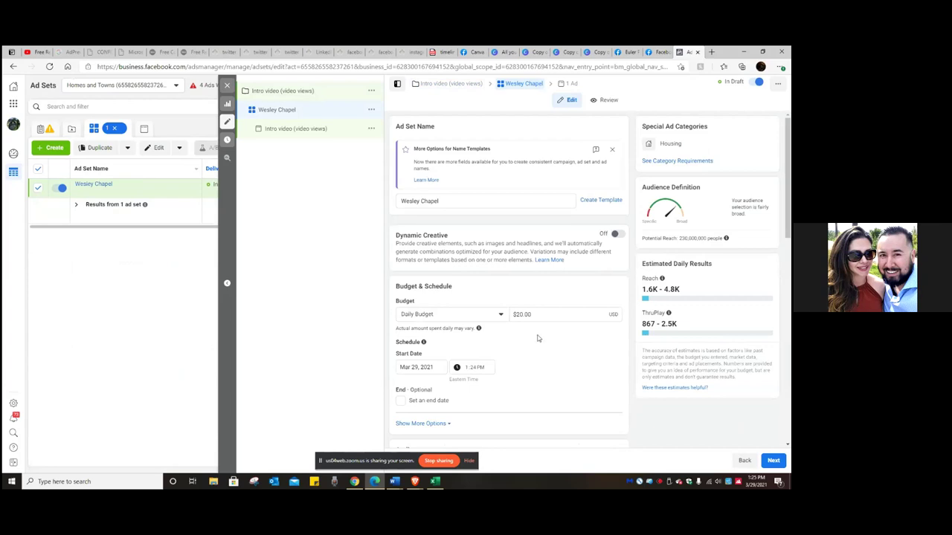
Switch the Wesley Chapel ad set to a lifetime budget and set the amount to $75.
click(500, 316)
click(497, 346)
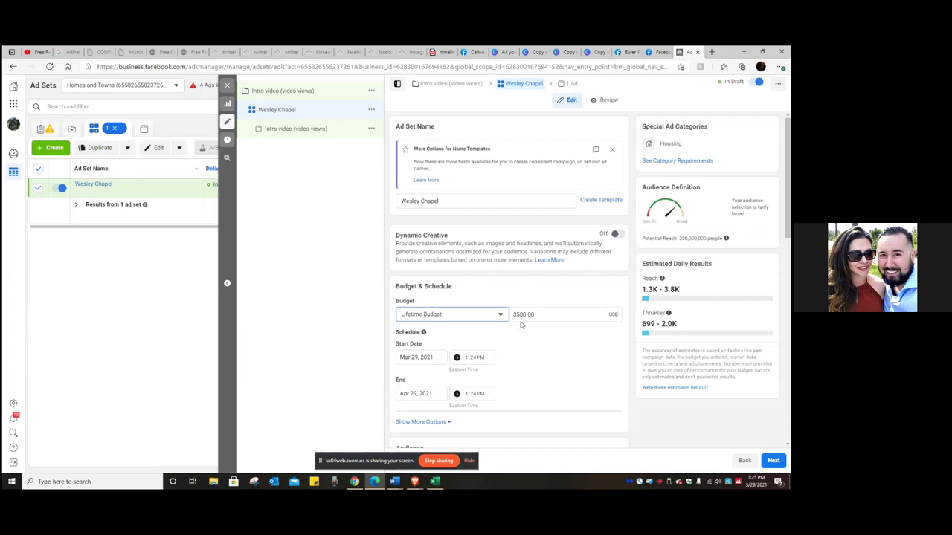
double_click(521, 315)
text(10)
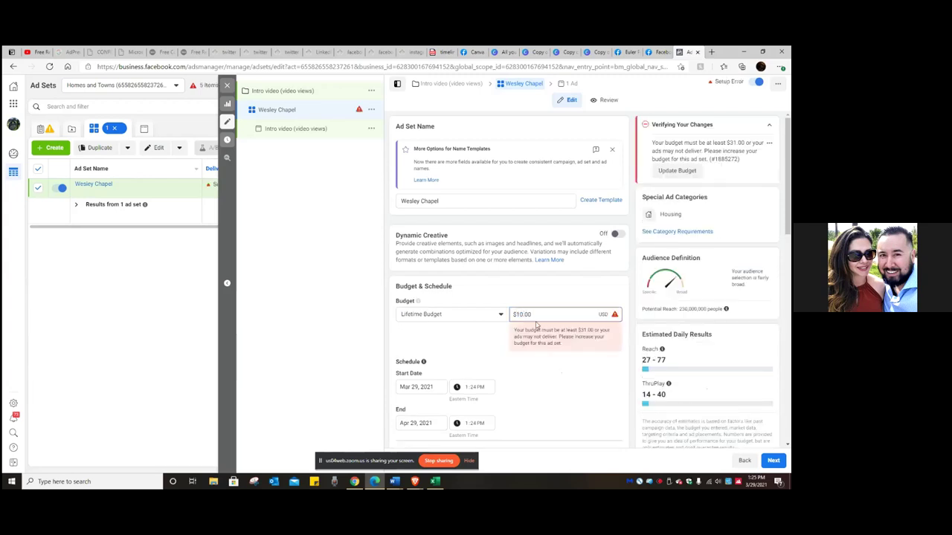
drag(541, 313, 512, 314)
key(BackSpace)
click(523, 315)
text(75)
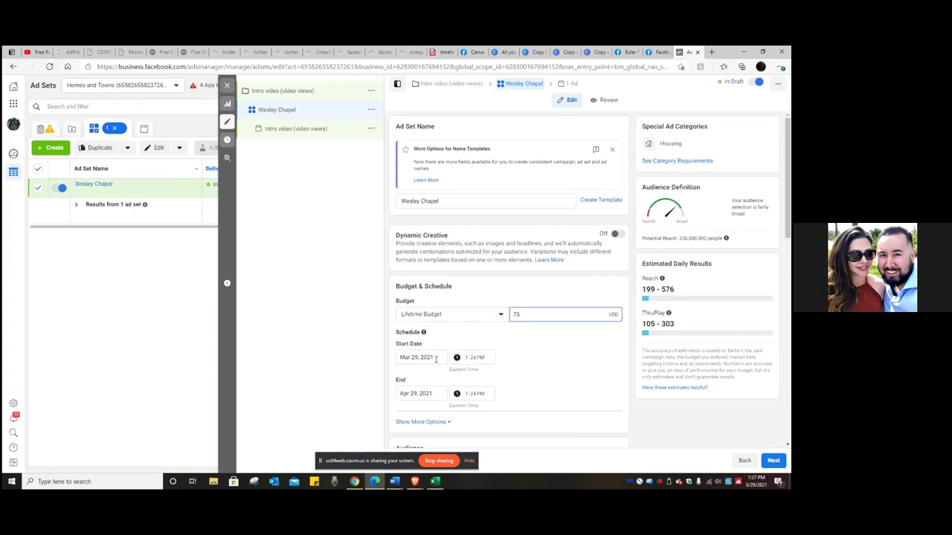
Schedule the ad set to start on March 30, 2021 at 6:00 AM.
click(435, 358)
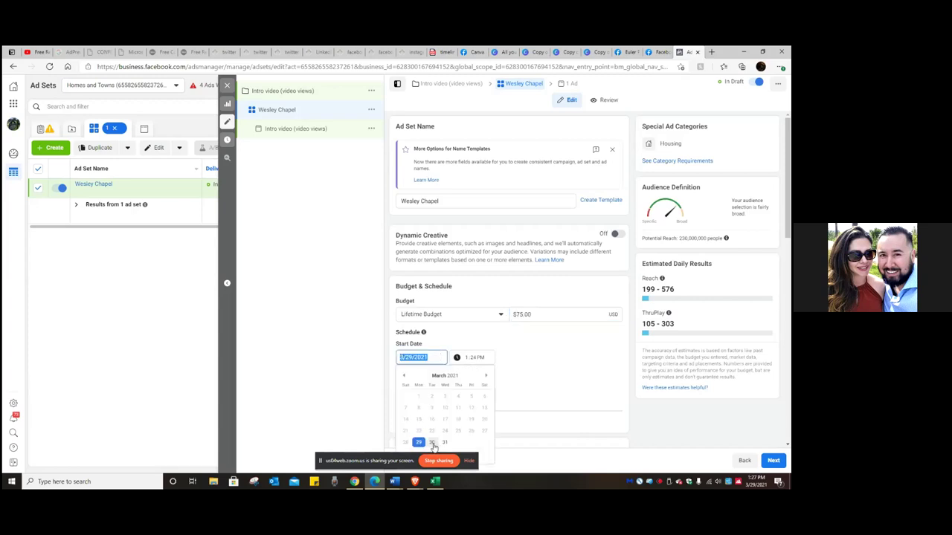
click(431, 442)
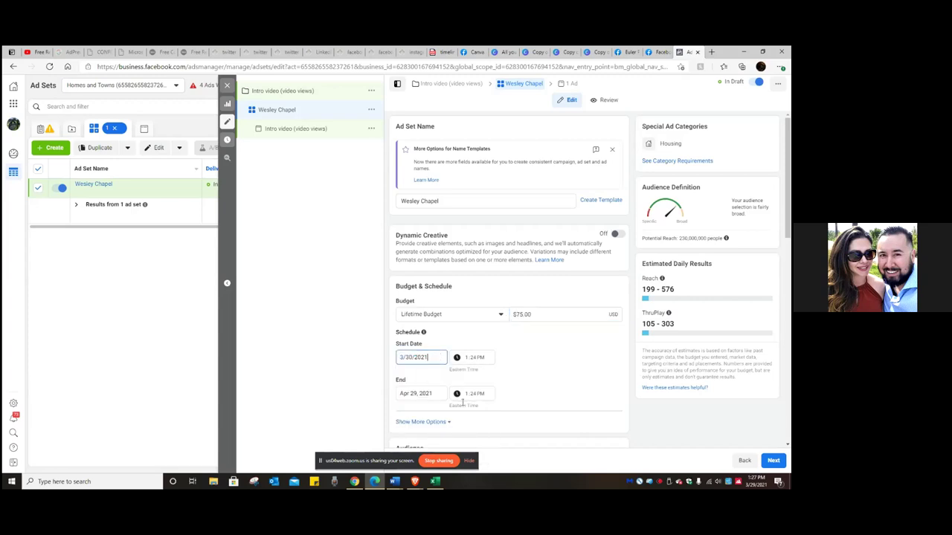
click(470, 358)
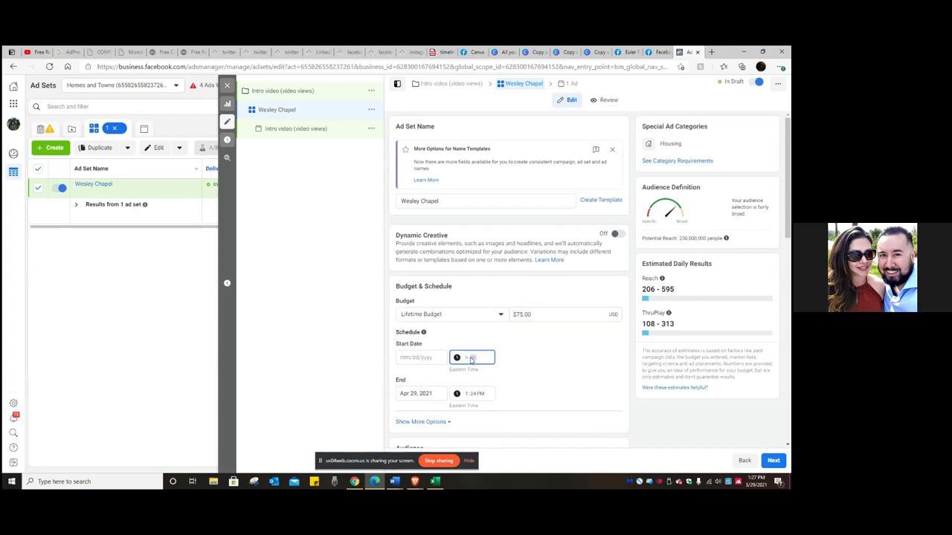
text(00 AM)
click(550, 369)
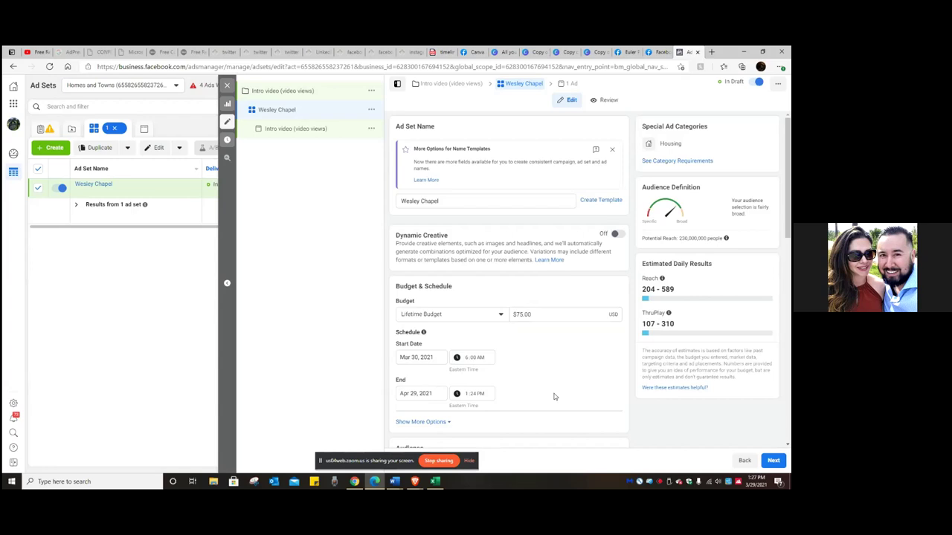
Set the ad set to end on April 5, 2021 at 6:00 AM.
click(438, 394)
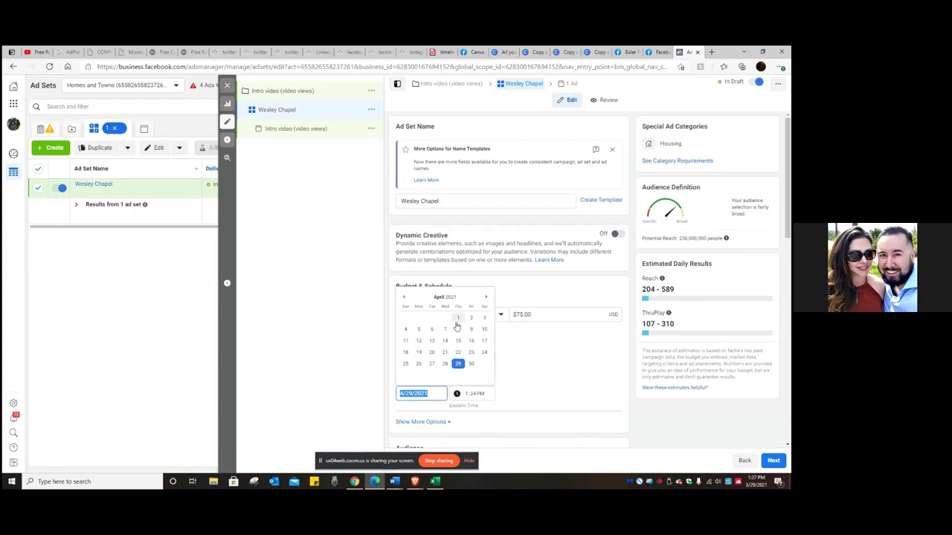
click(553, 373)
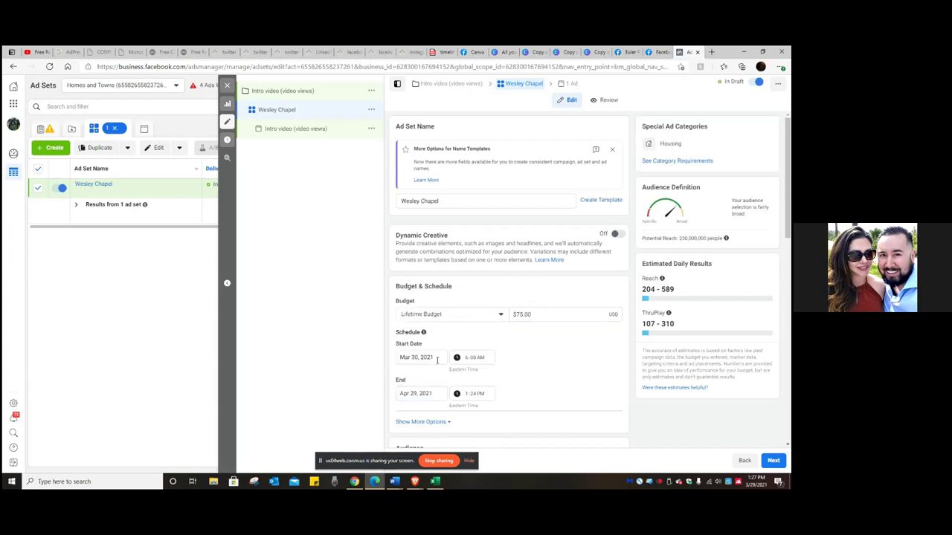
click(441, 392)
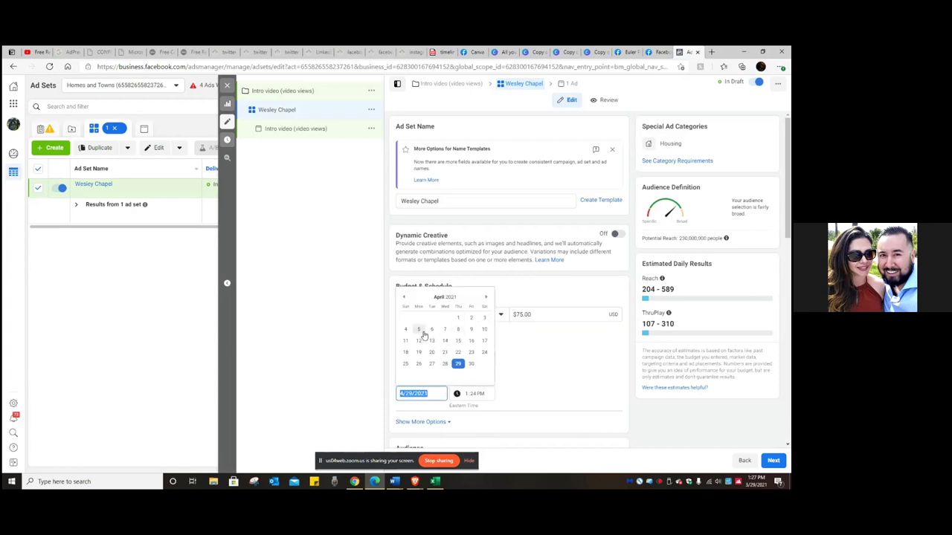
click(423, 334)
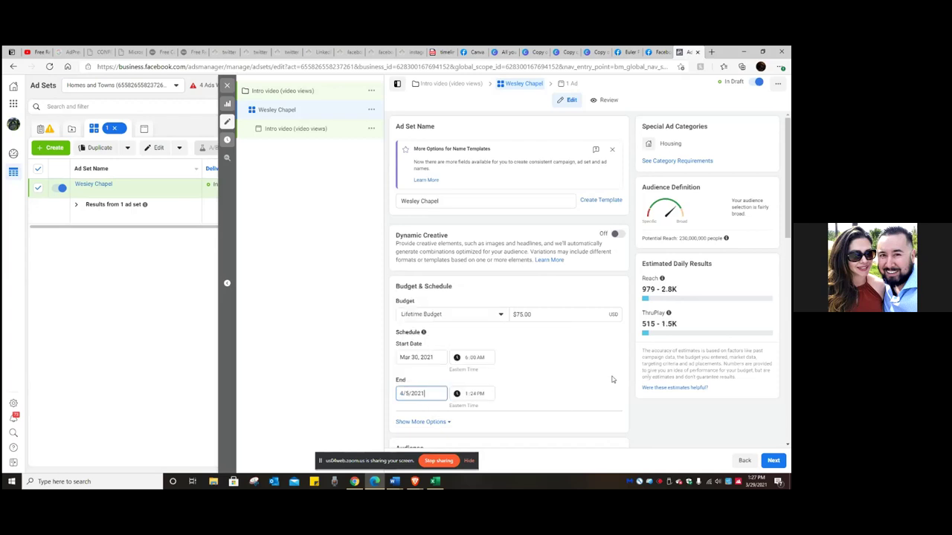
click(468, 397)
text(600)
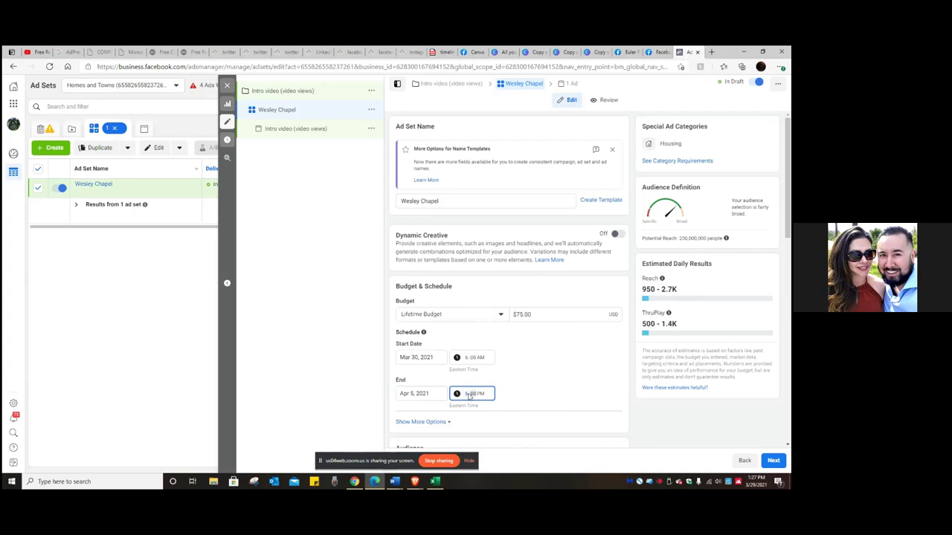
click(558, 377)
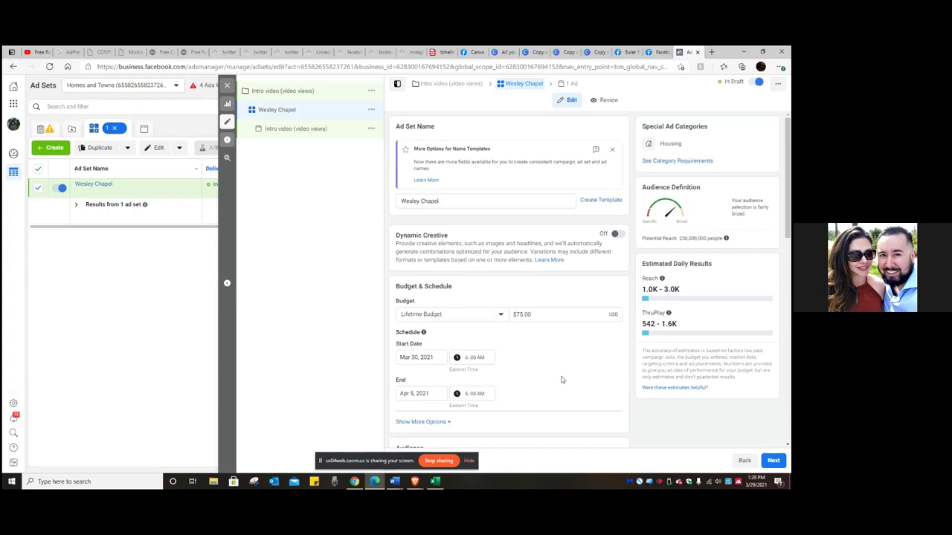
Check which existing custom audiences are available for the ad set without selecting one.
scroll(547, 388, down, 3)
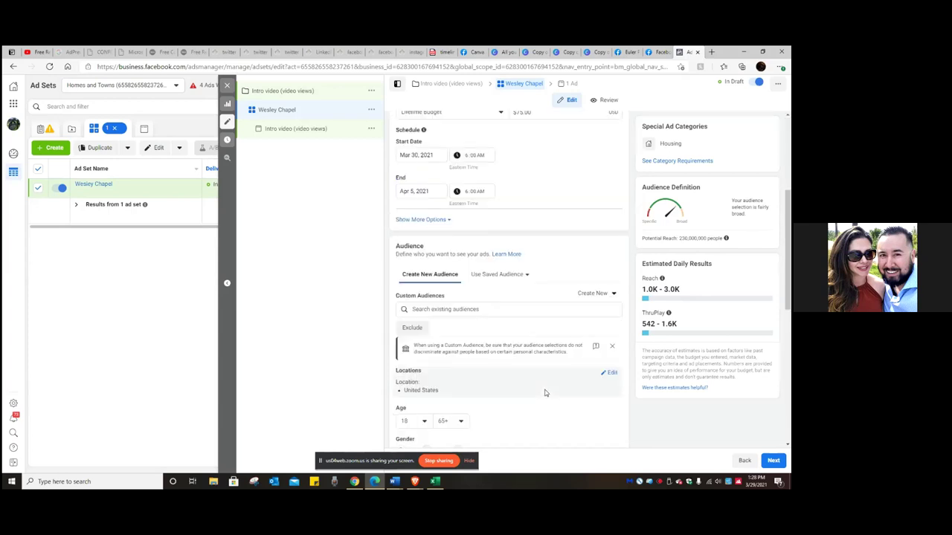
scroll(476, 297, down, 2)
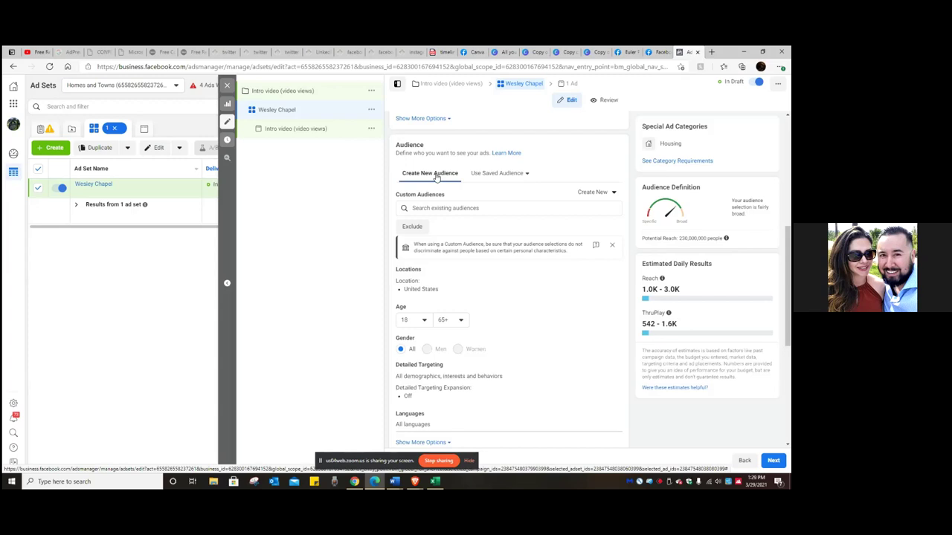
click(483, 208)
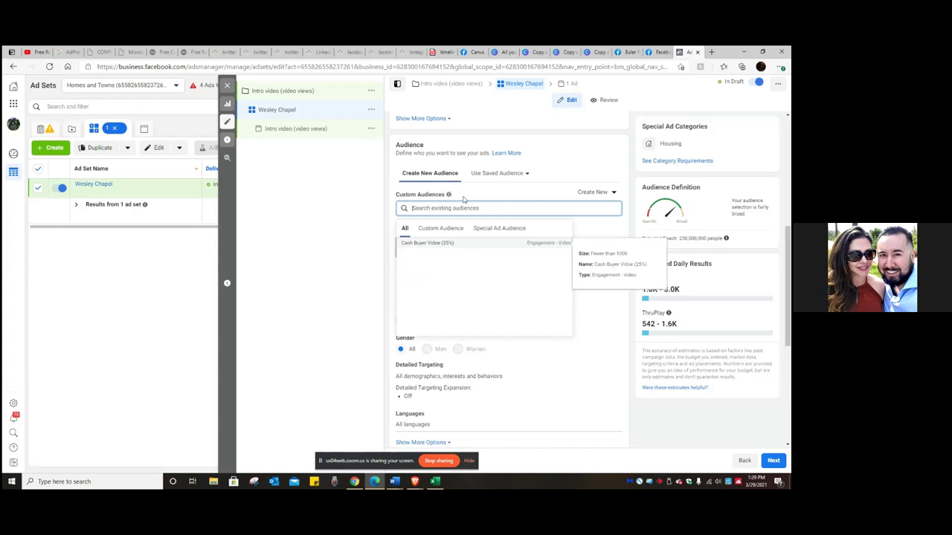
click(353, 205)
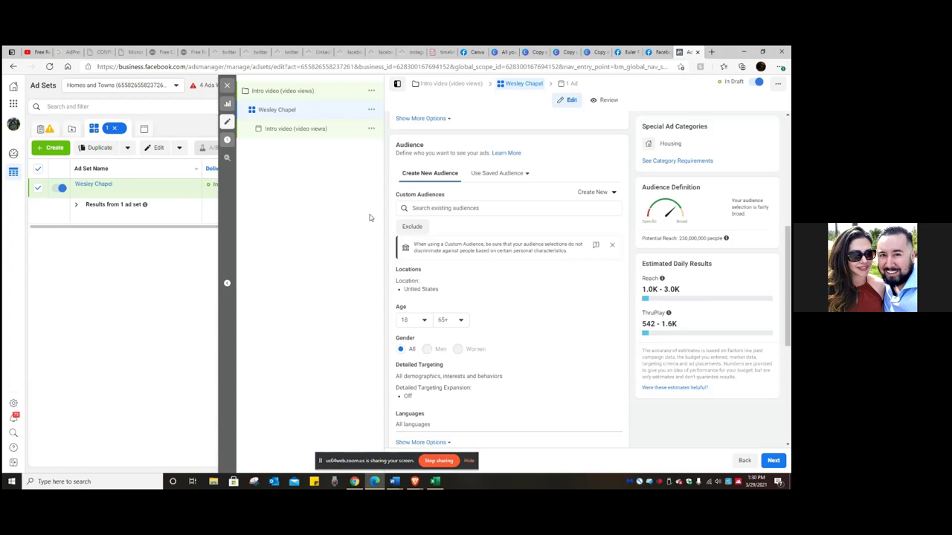
Remove United States from the audience locations and limit the targeting to people living in this location.
scroll(454, 272, down, 2)
scroll(454, 271, down, 3)
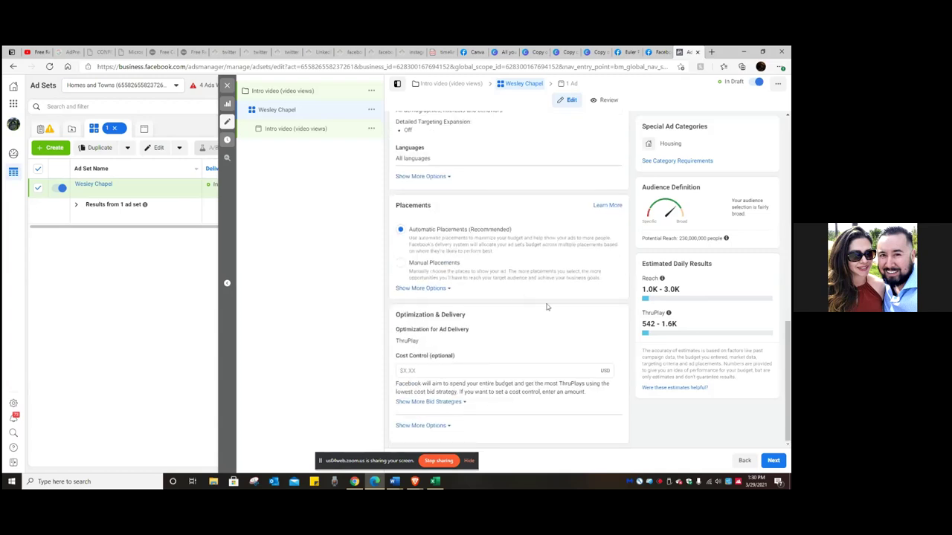
scroll(467, 372, up, 3)
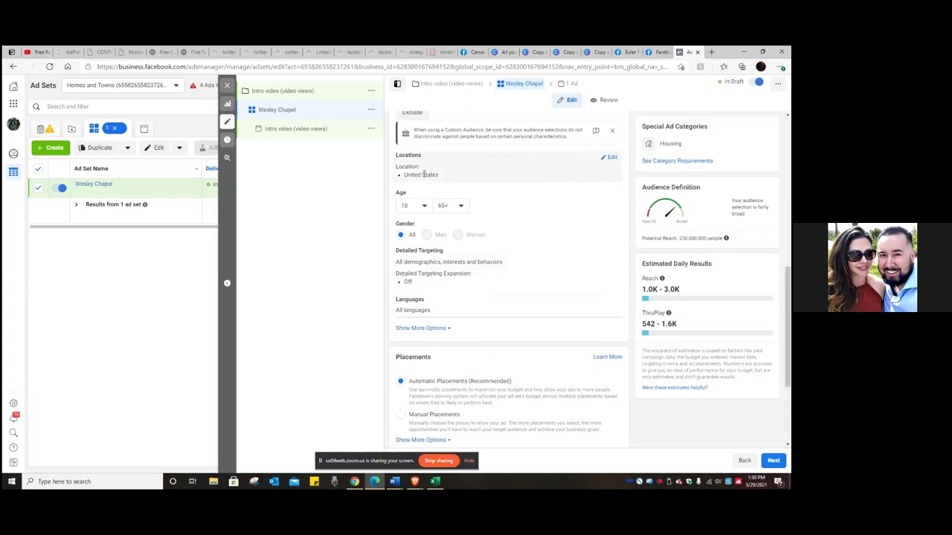
click(611, 159)
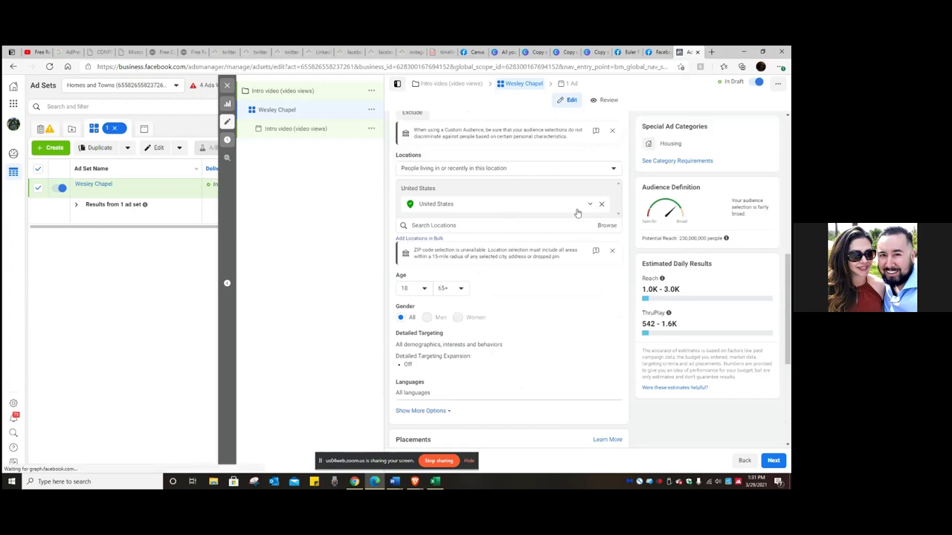
click(601, 204)
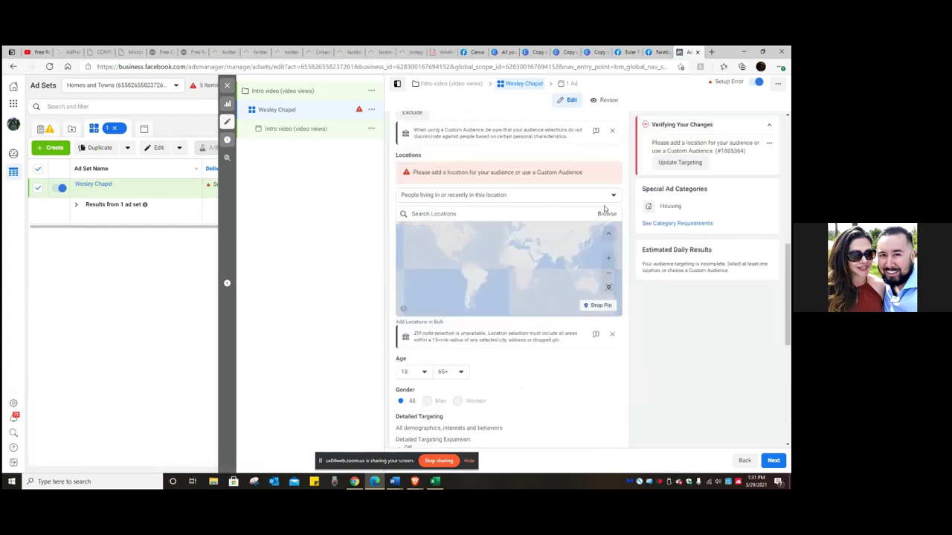
click(483, 197)
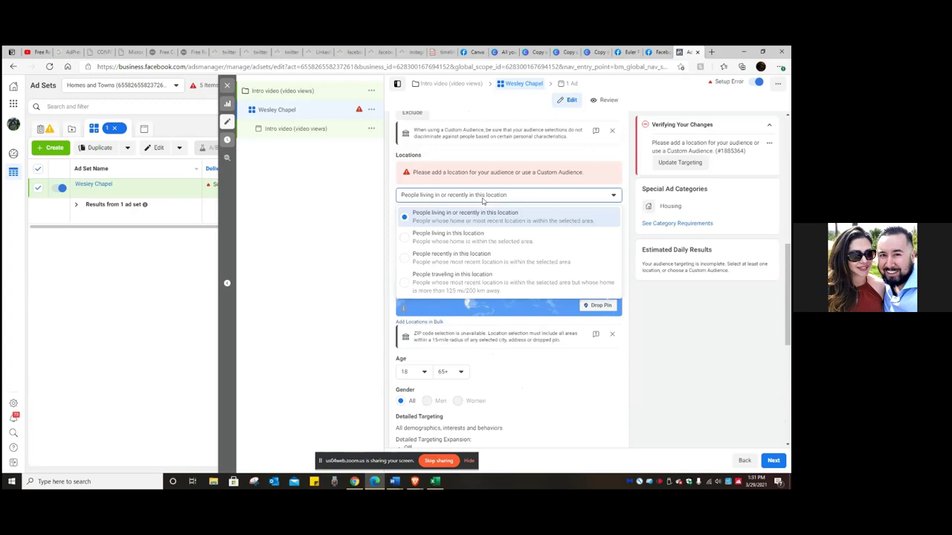
click(485, 239)
Add the city of Wesley Chapel, Florida, United States as the audience location.
click(486, 215)
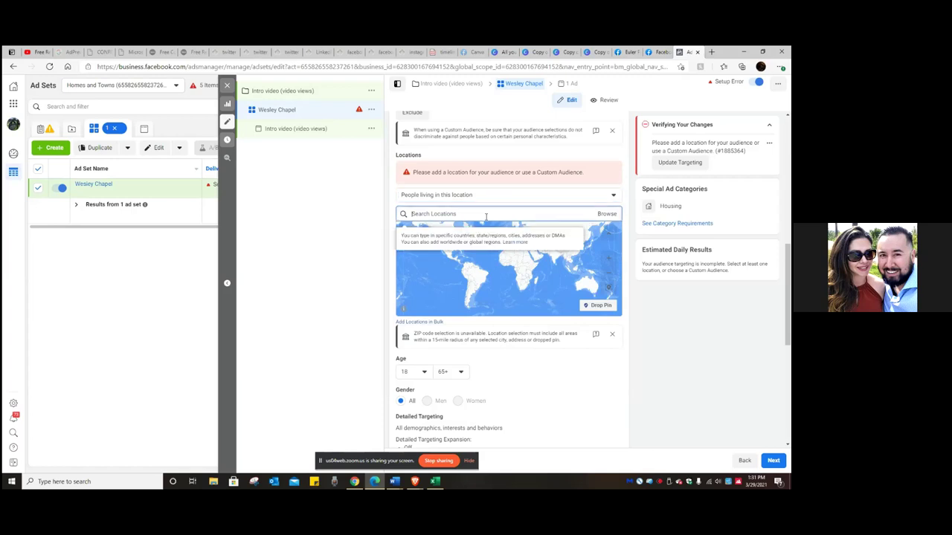
text(wesley)
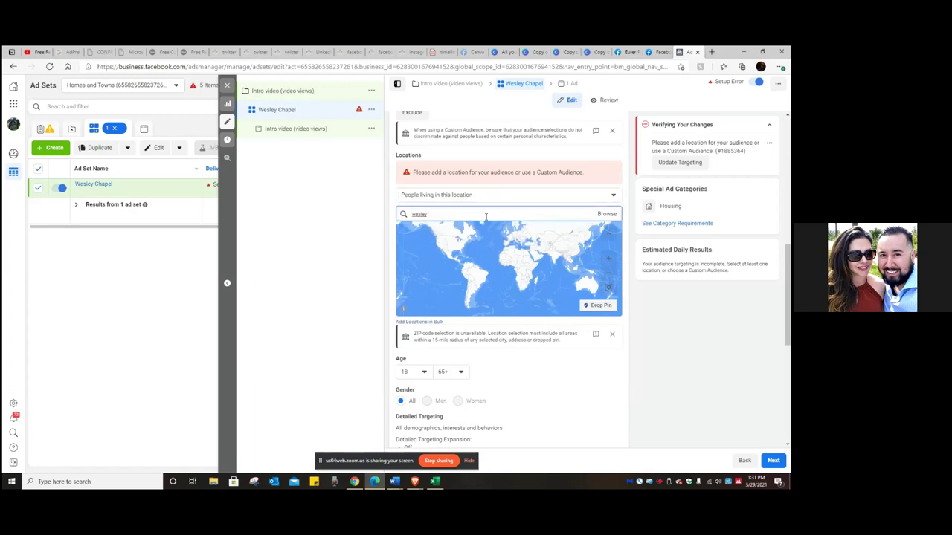
text( chapel)
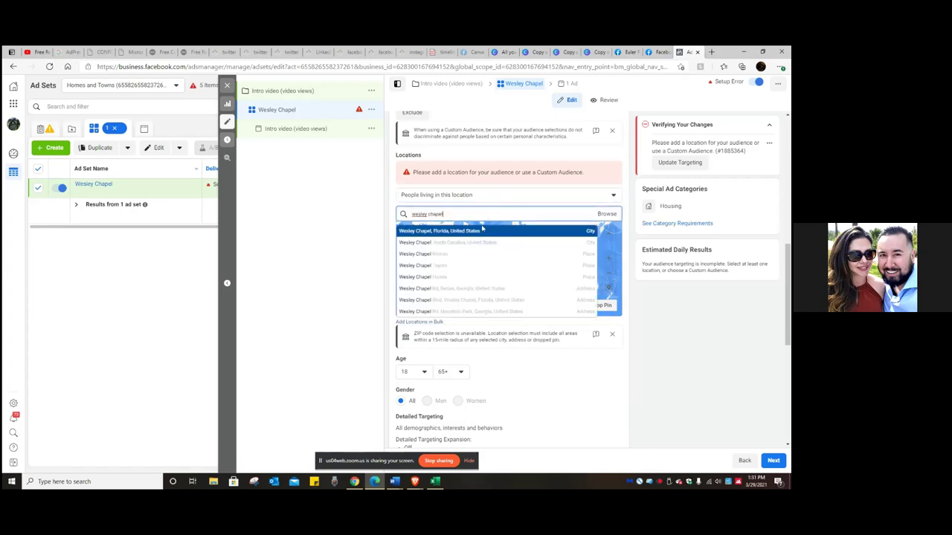
click(480, 233)
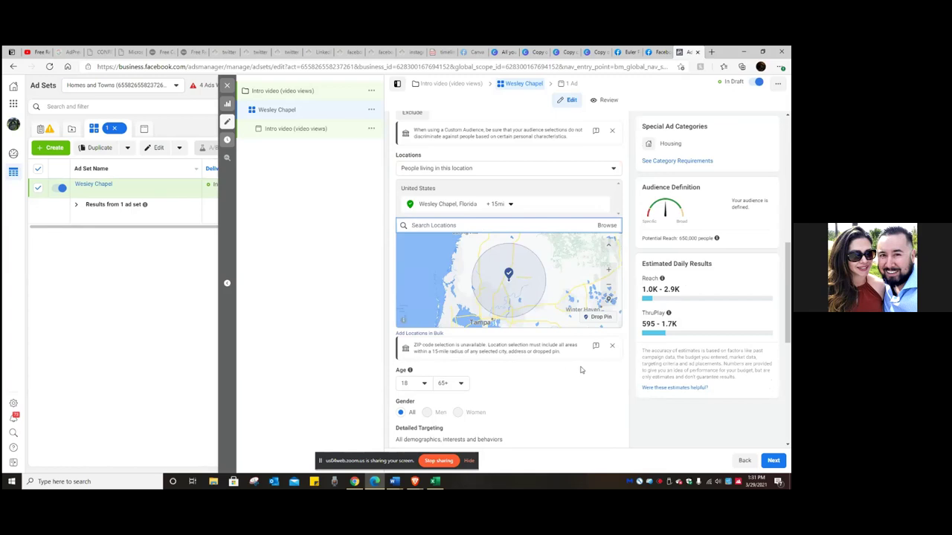
Review the audience's location map, age, gender and detailed targeting settings.
scroll(584, 368, down, 2)
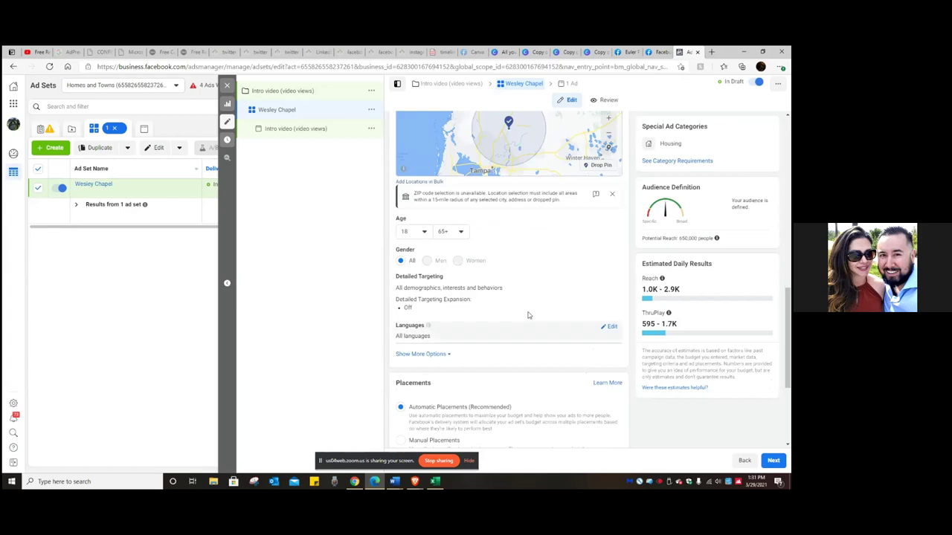
scroll(573, 297, down, 1)
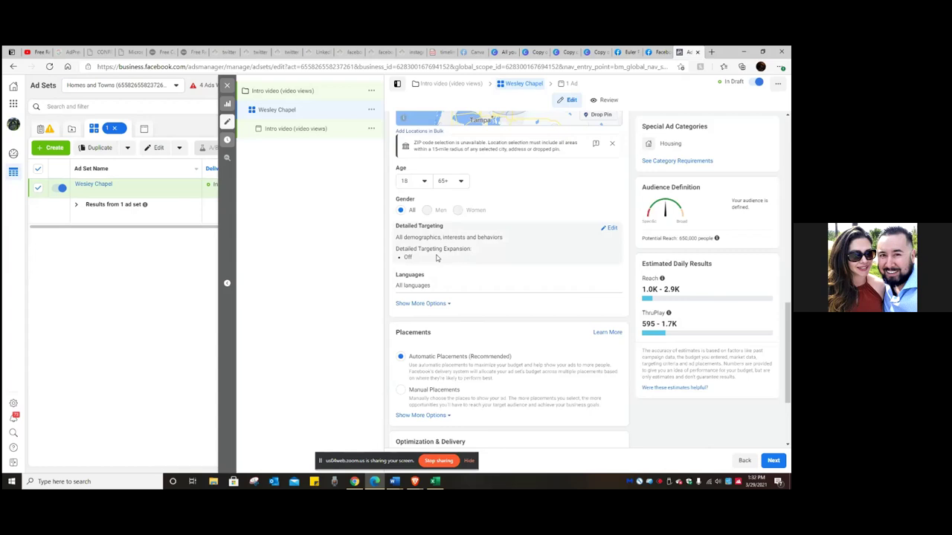
scroll(486, 260, up, 1)
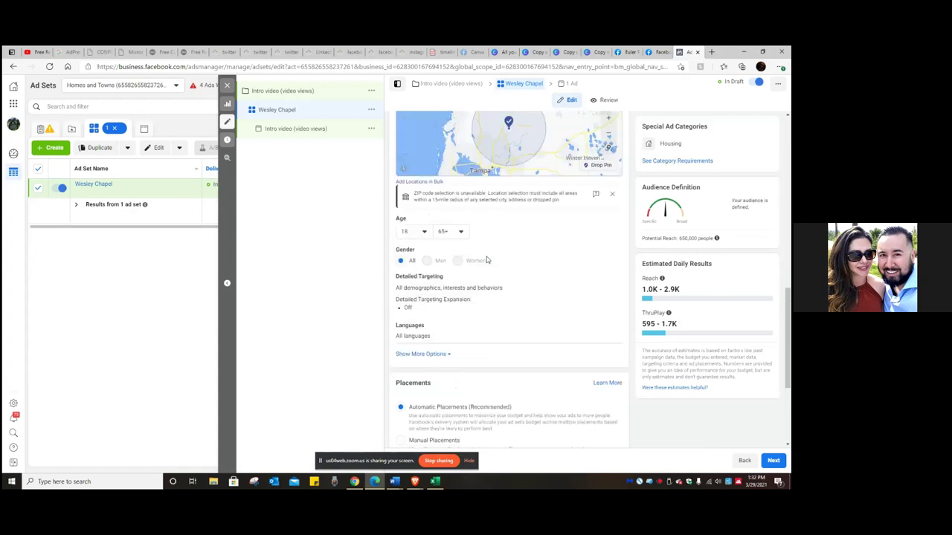
scroll(569, 279, up, 1)
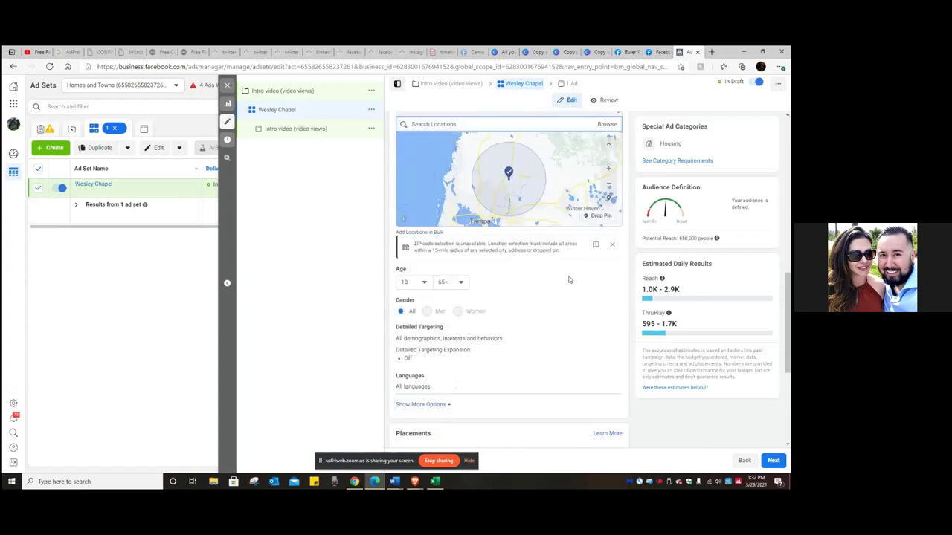
scroll(569, 280, down, 1)
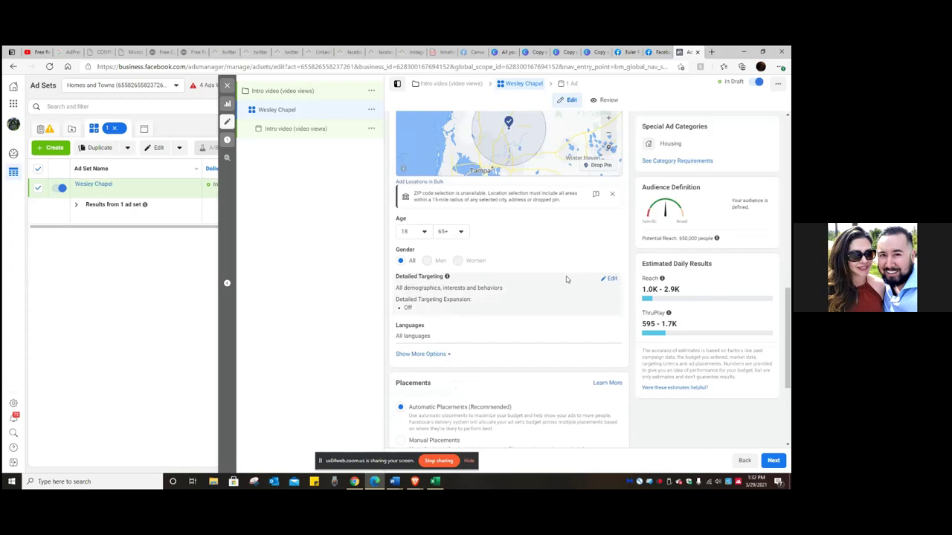
scroll(549, 276, down, 1)
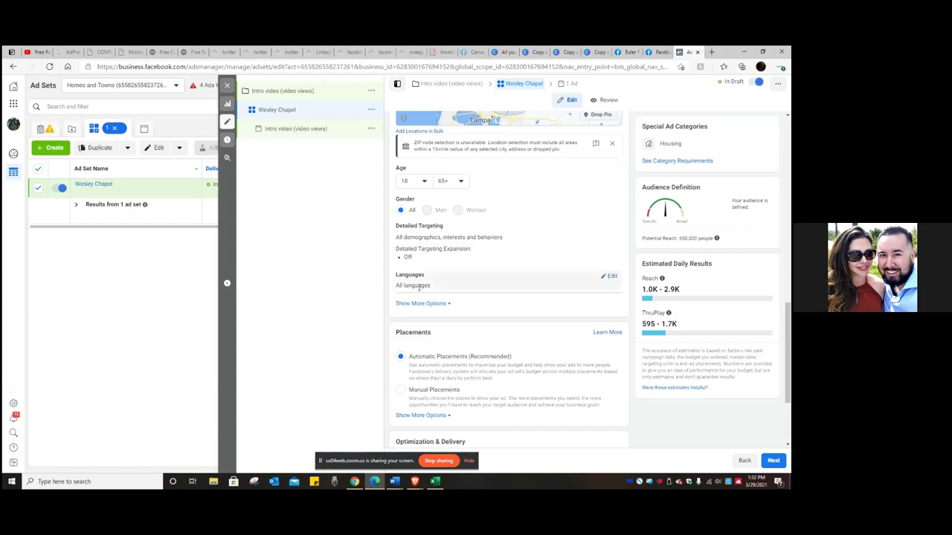
Add English (US) as the audience language and replace it with English (All).
click(609, 277)
click(509, 290)
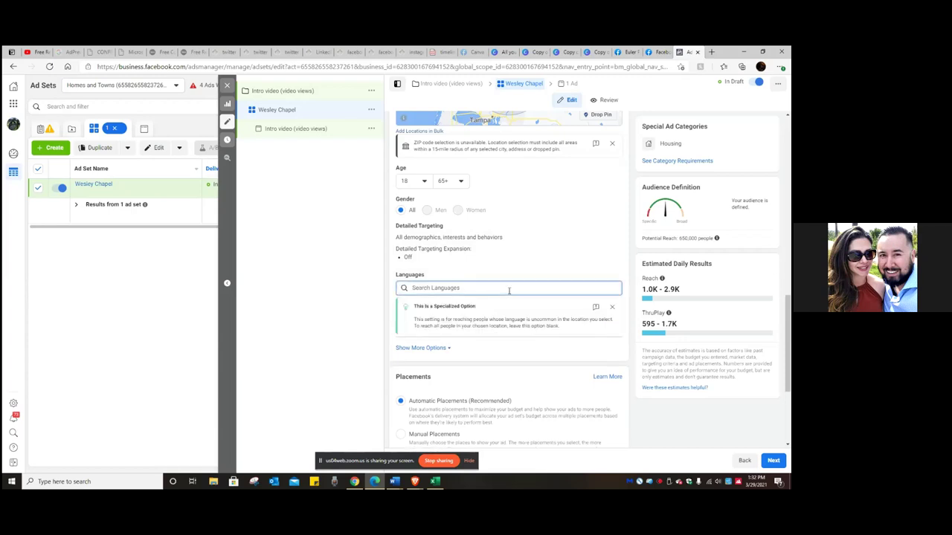
text(En)
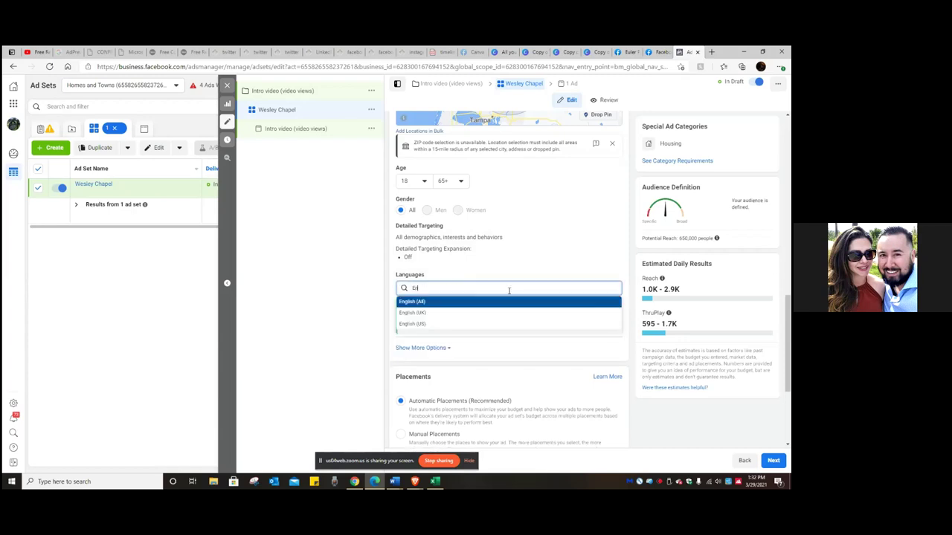
click(446, 328)
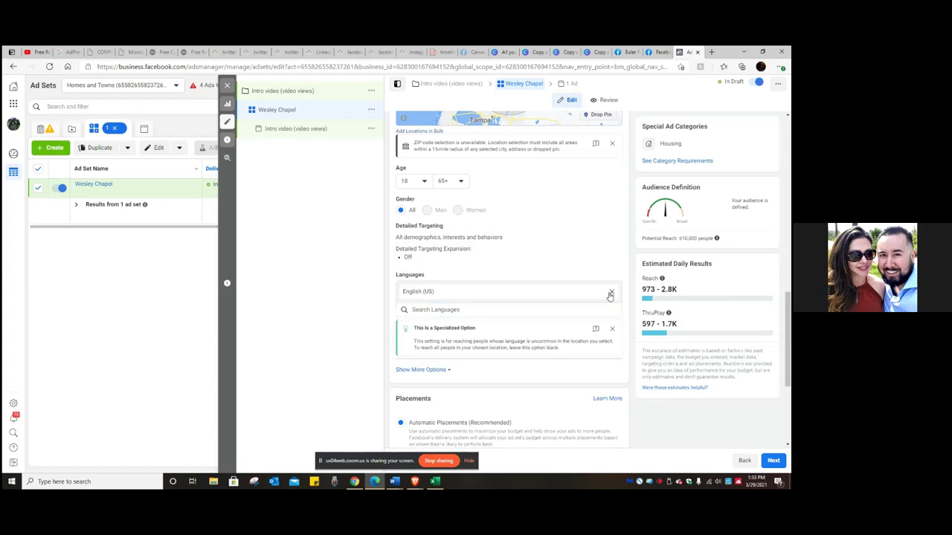
click(609, 294)
click(572, 288)
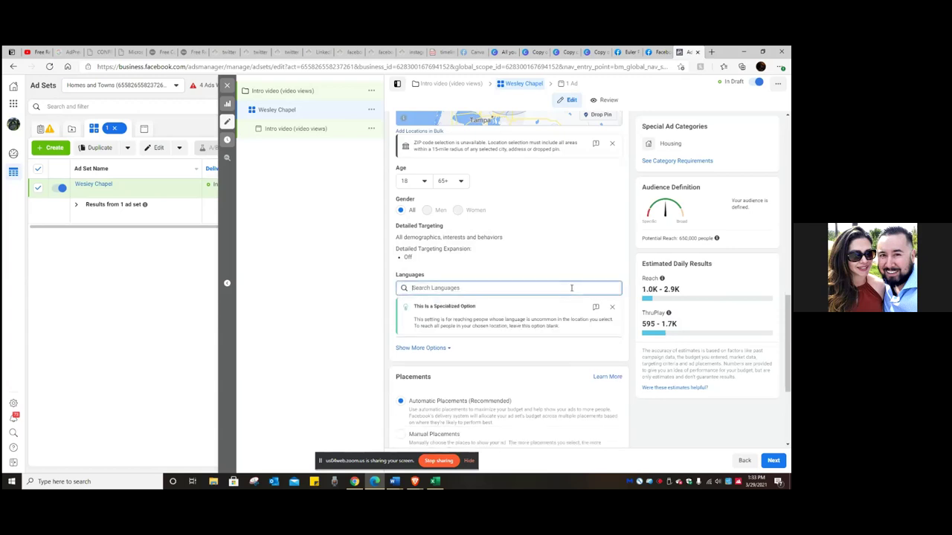
text(English)
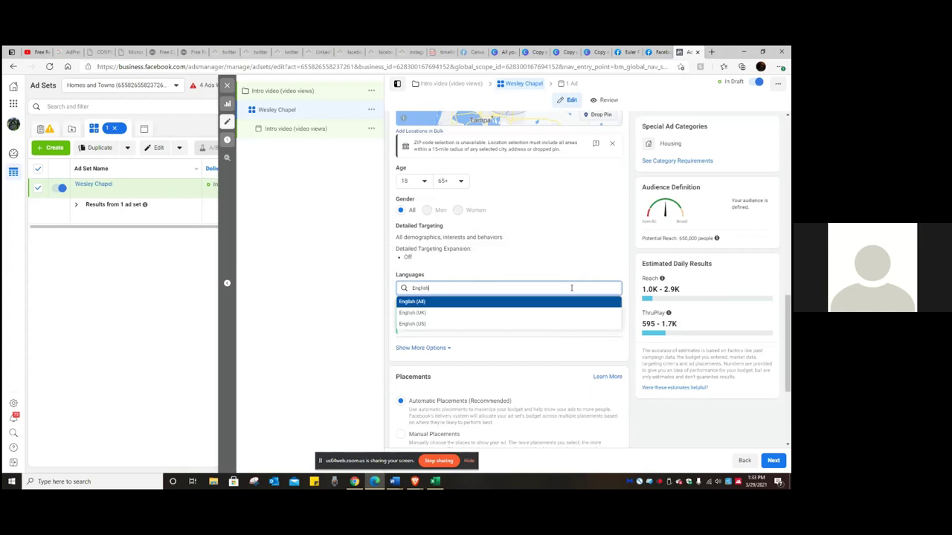
click(421, 301)
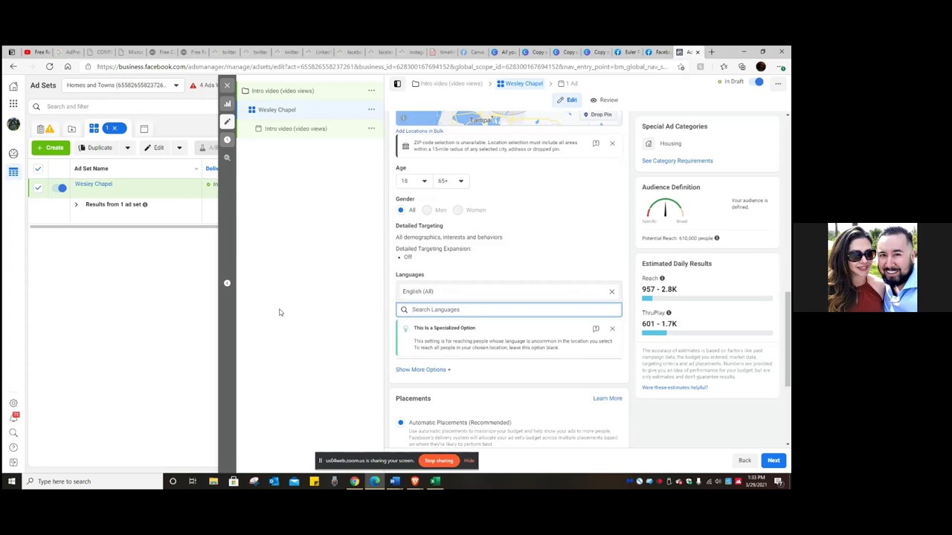
Switch the ad set from automatic to manual placements.
scroll(543, 364, down, 2)
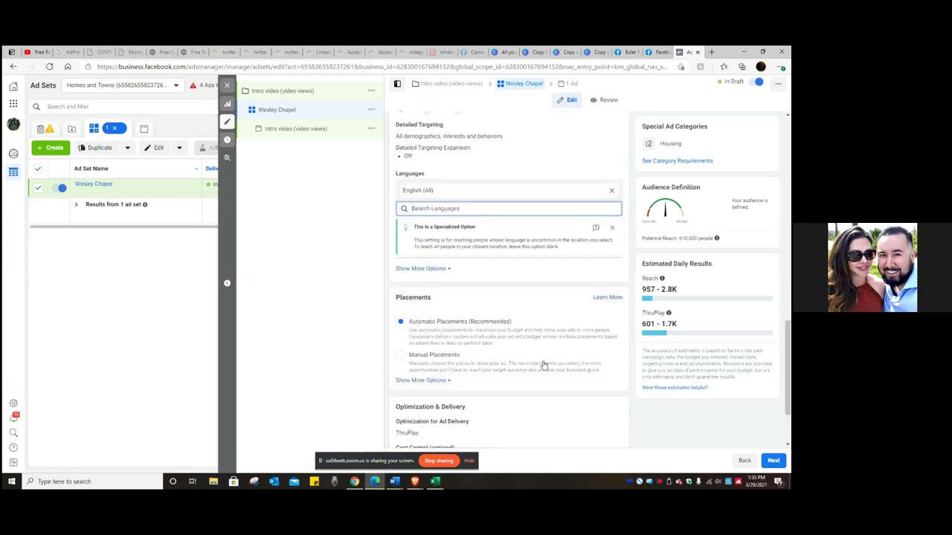
scroll(543, 365, down, 1)
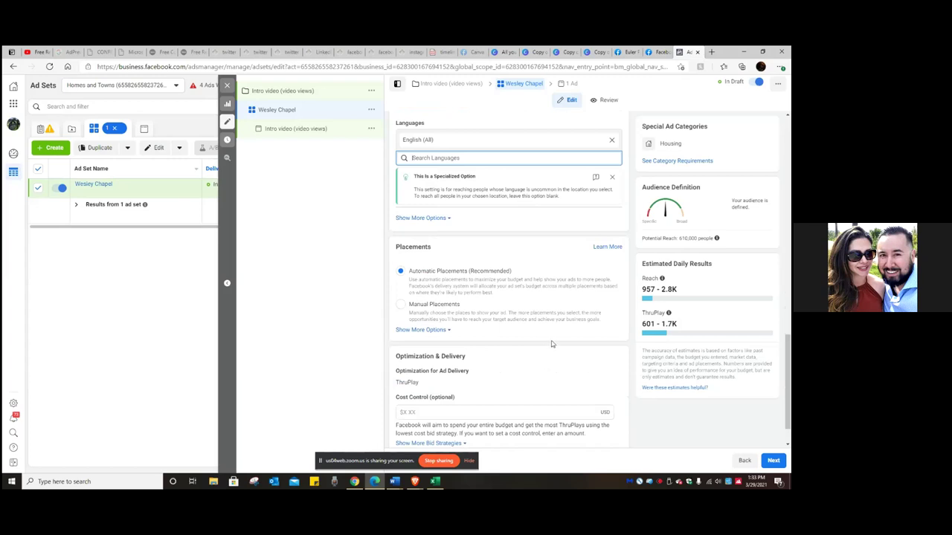
scroll(554, 344, down, 1)
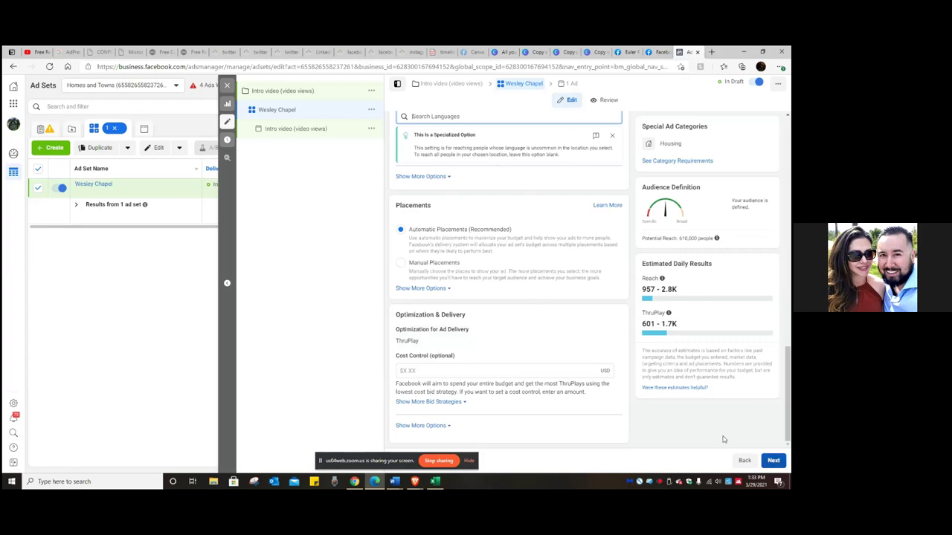
click(444, 267)
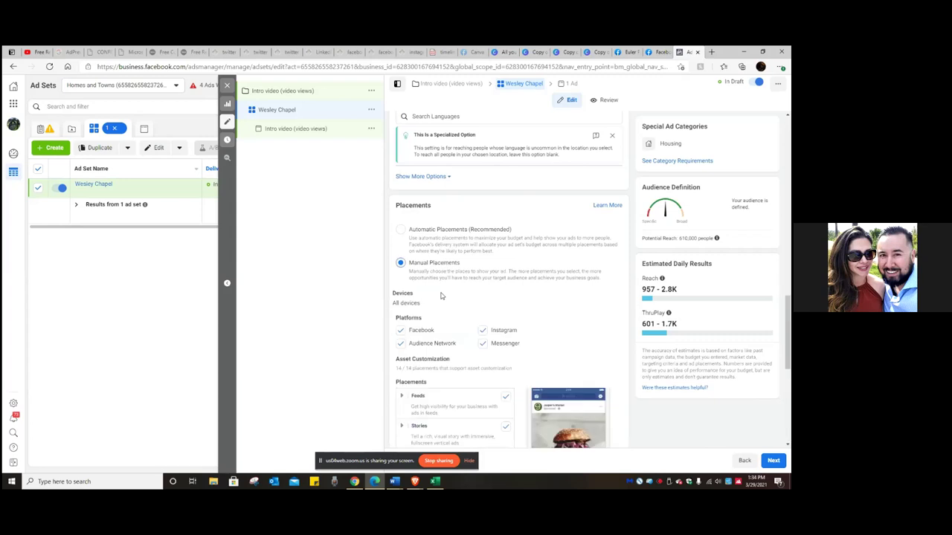
Review the manual placement options, set the ad set back to Automatic Placements, and continue to the ad settings.
scroll(562, 295, down, 3)
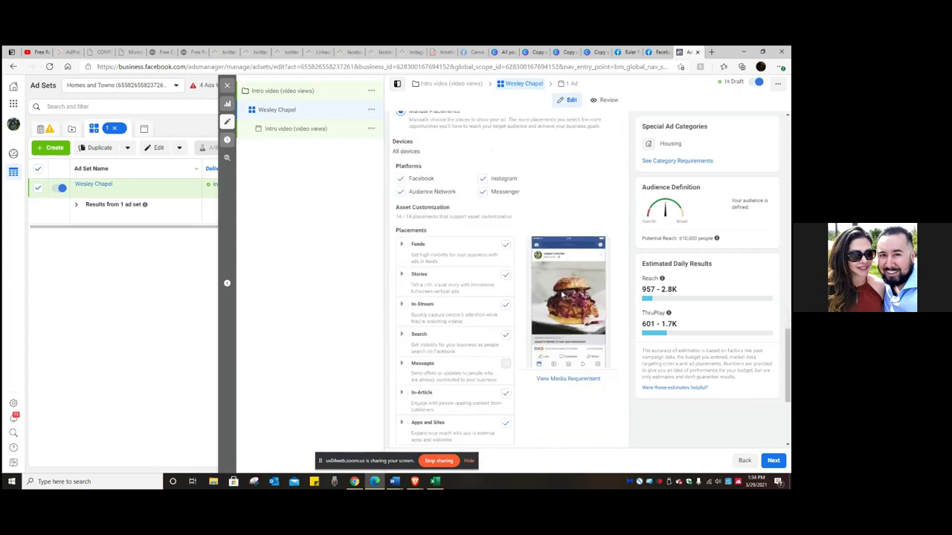
scroll(562, 295, up, 3)
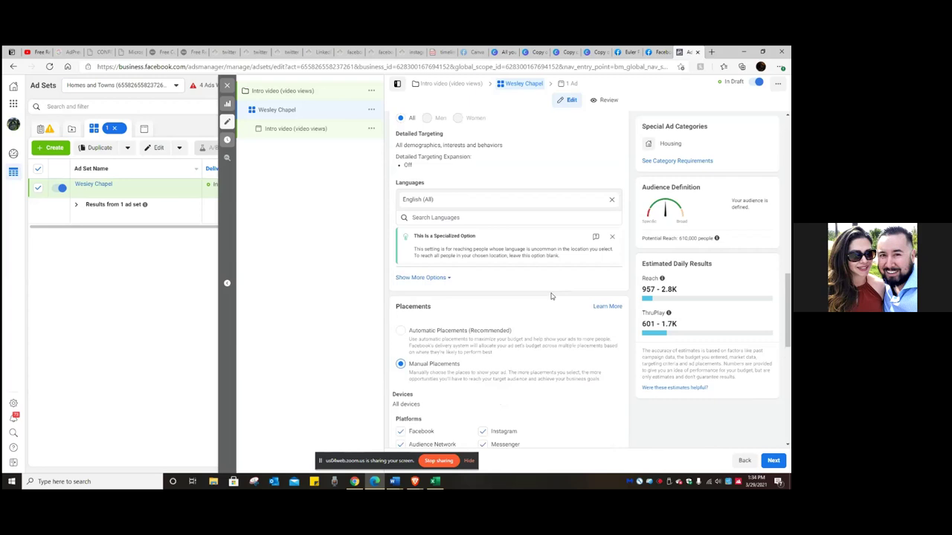
scroll(551, 296, down, 3)
click(501, 235)
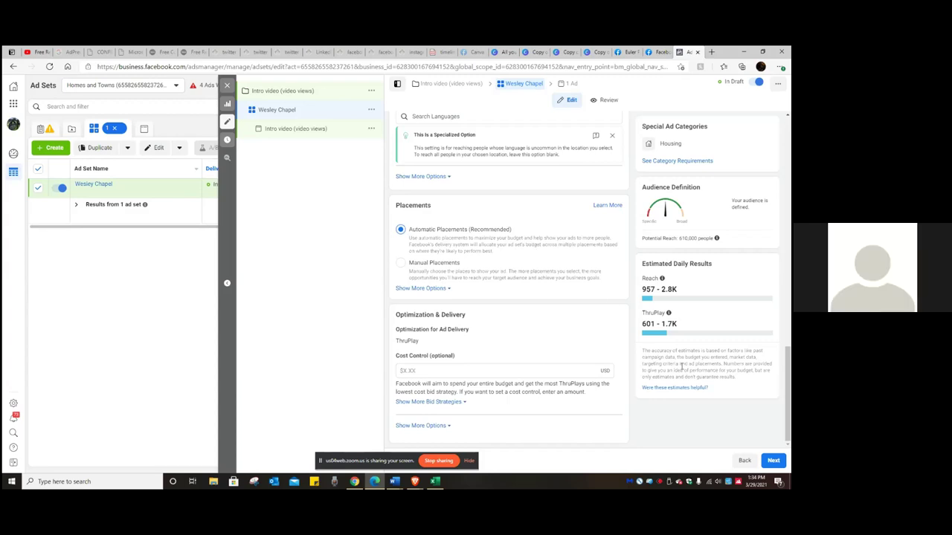
click(774, 461)
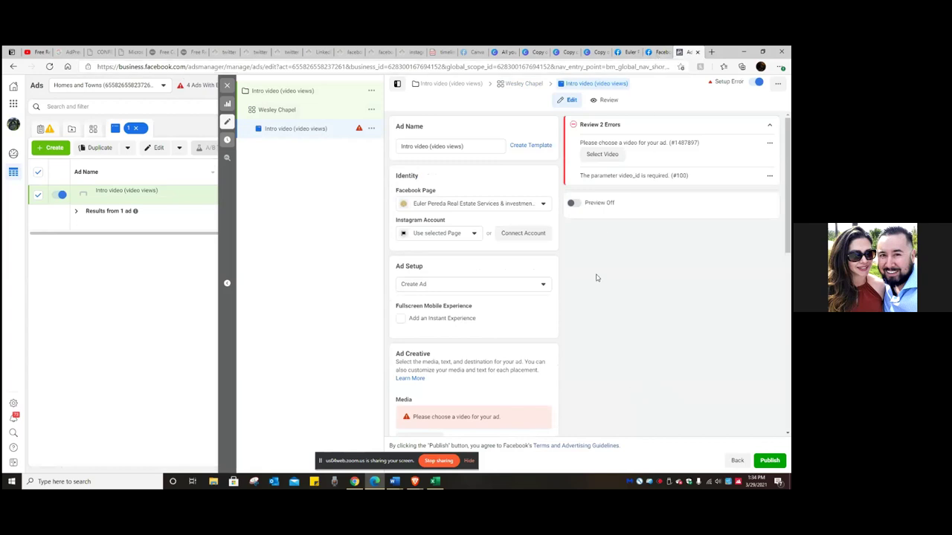
Set the ad to use an existing post and choose the Facebook video post beginning "Just want to say hello and introduce myself".
click(540, 285)
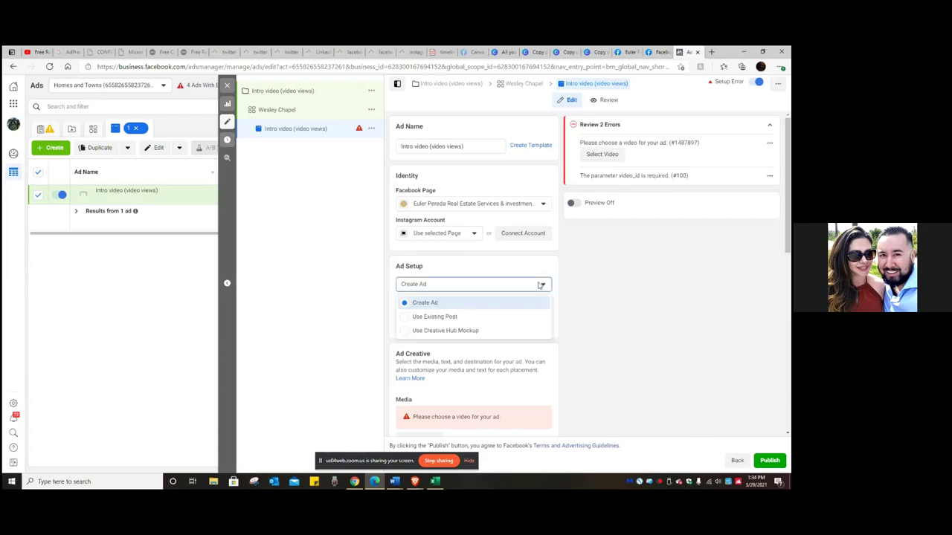
click(531, 320)
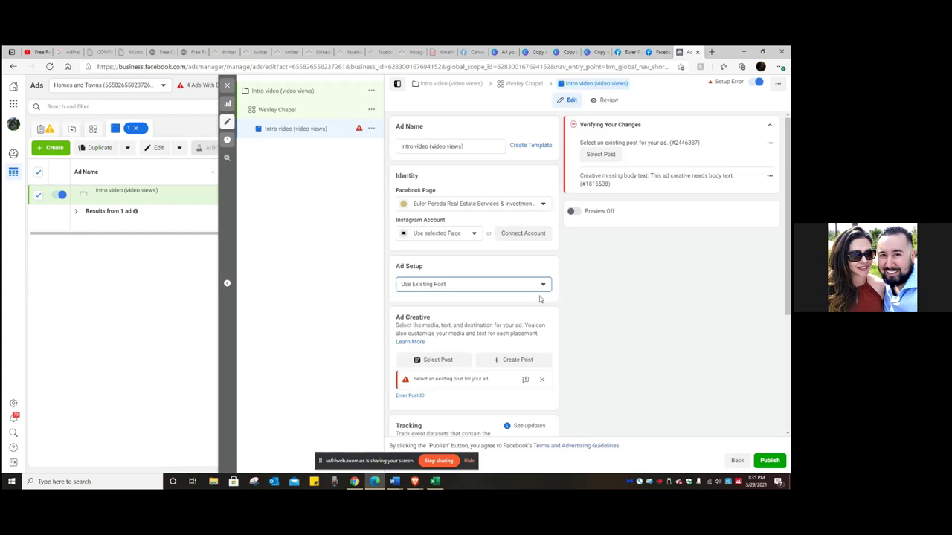
click(610, 156)
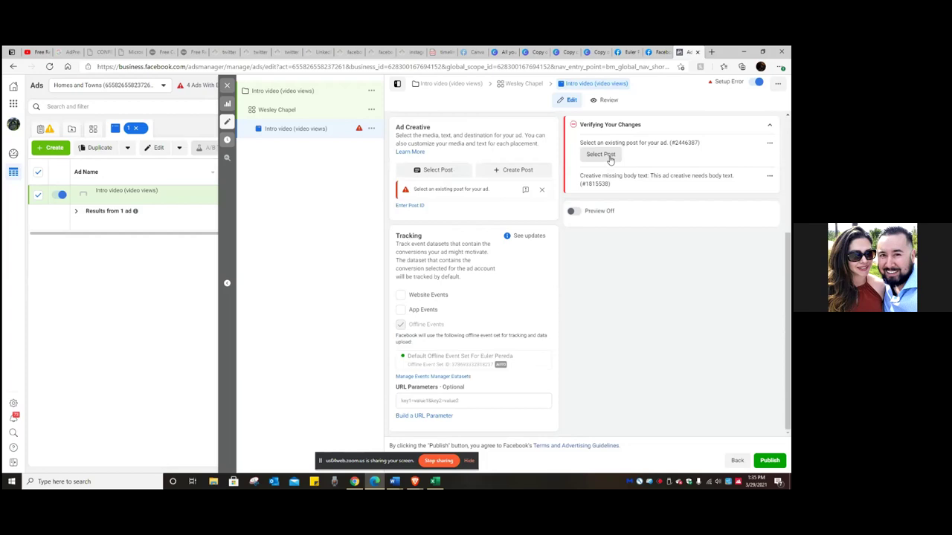
click(431, 176)
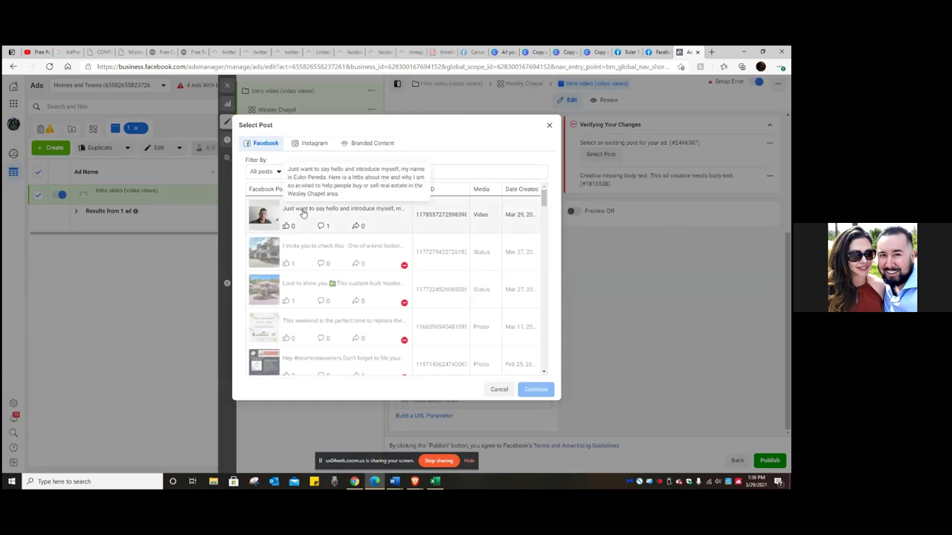
click(303, 214)
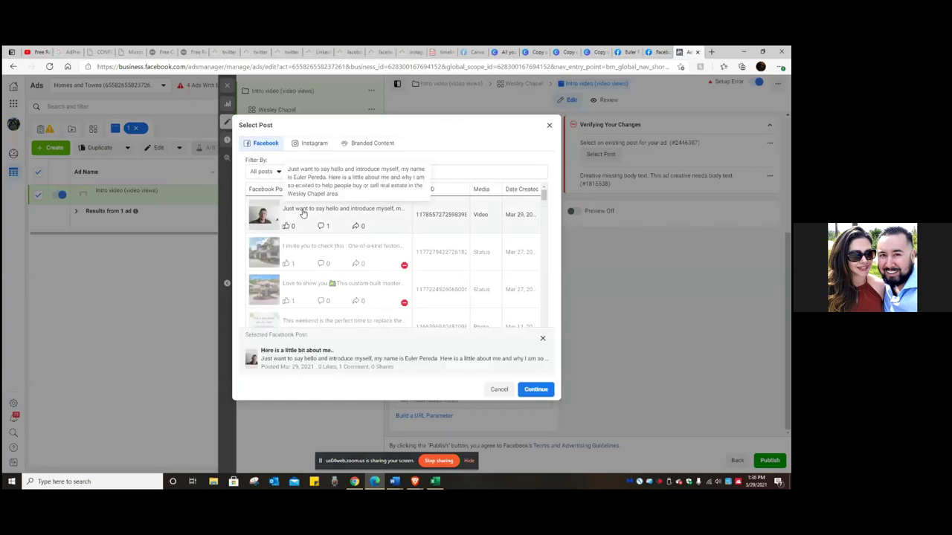
click(553, 392)
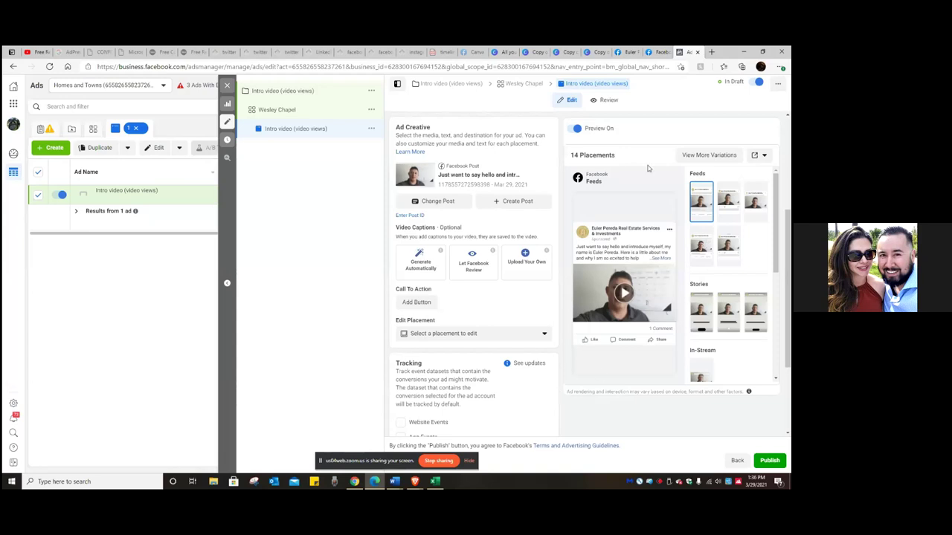
Add a Send Message call to action to the selected post and publish the ad.
scroll(456, 308, down, 3)
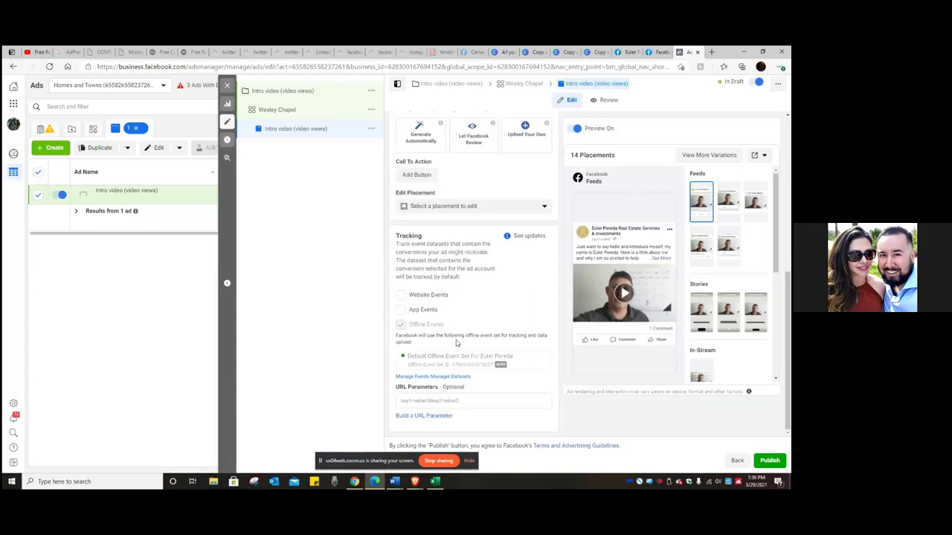
scroll(456, 344, up, 5)
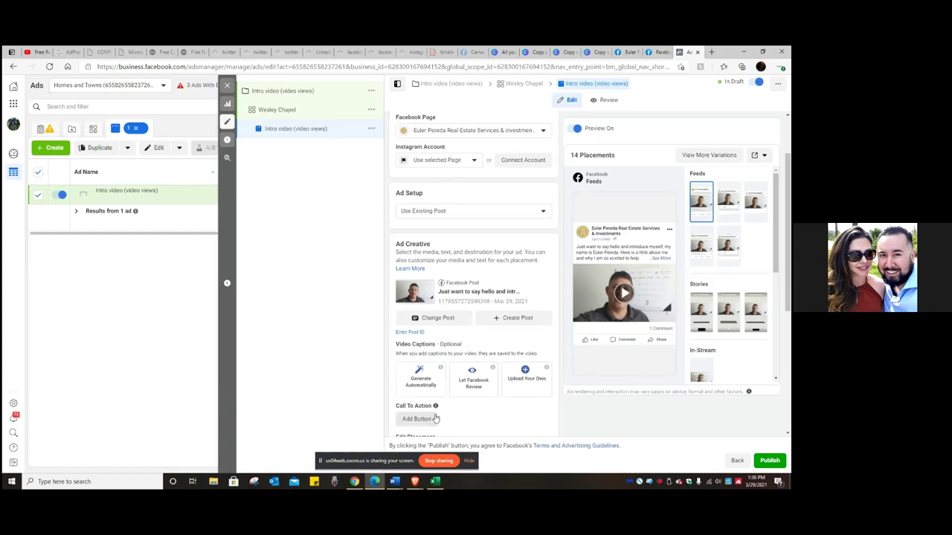
scroll(421, 327, down, 2)
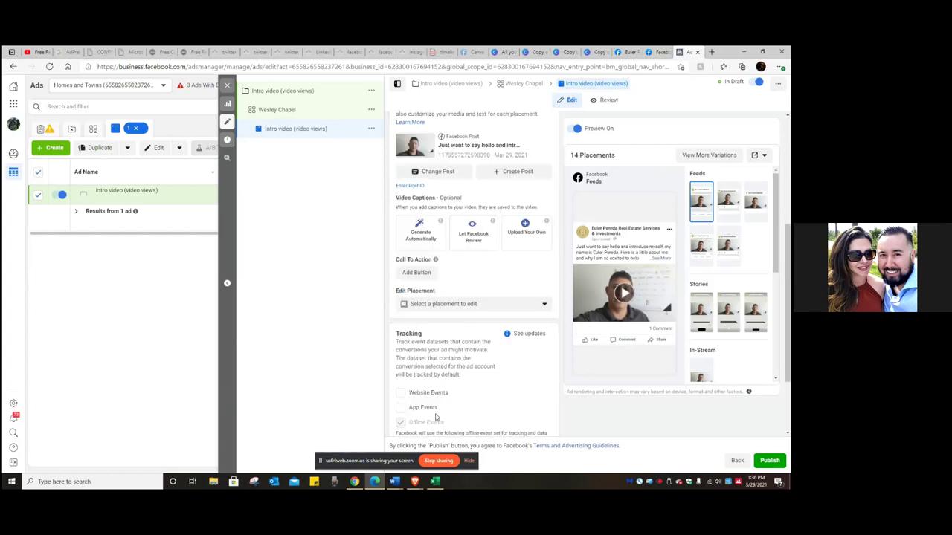
click(417, 273)
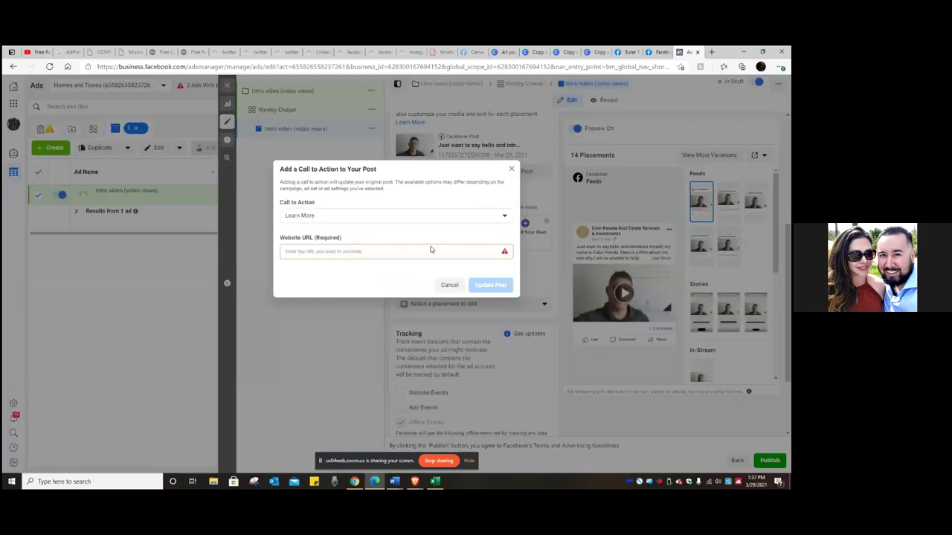
click(469, 216)
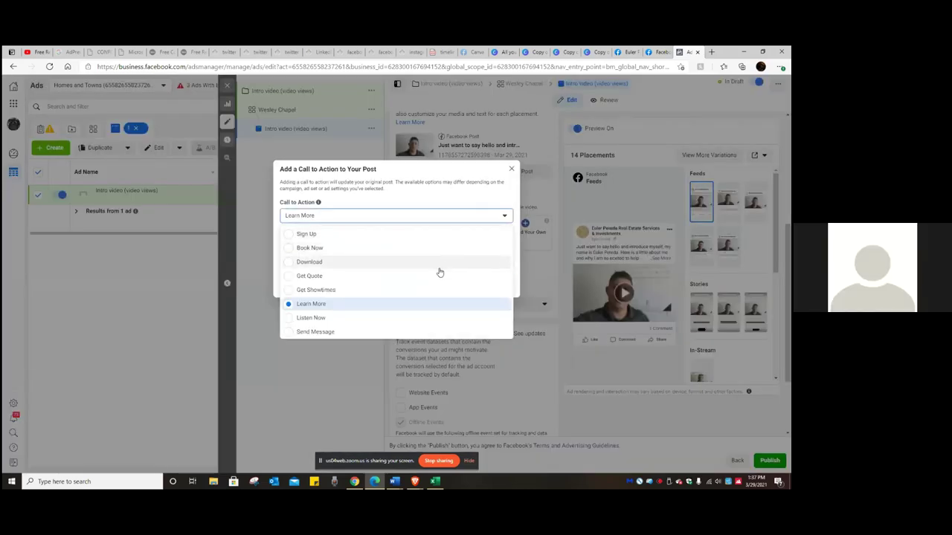
click(437, 333)
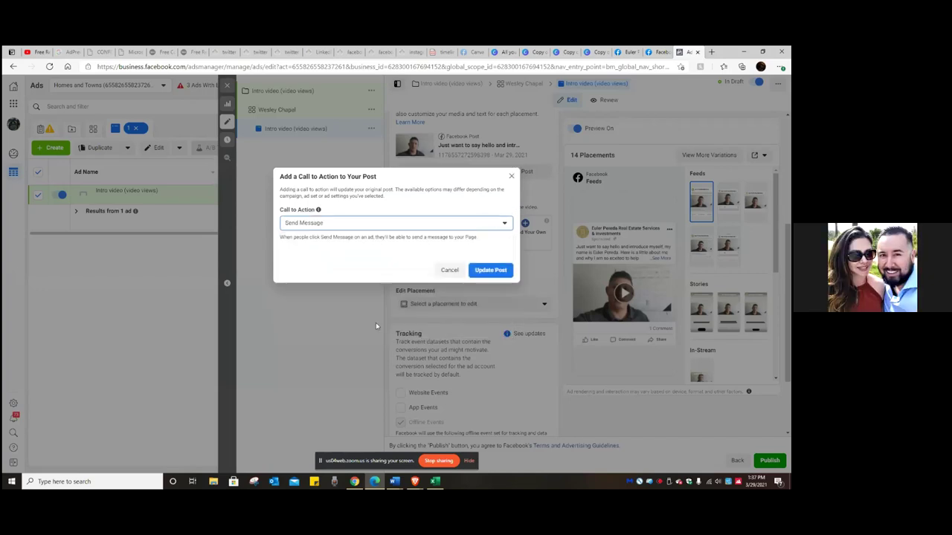
click(492, 273)
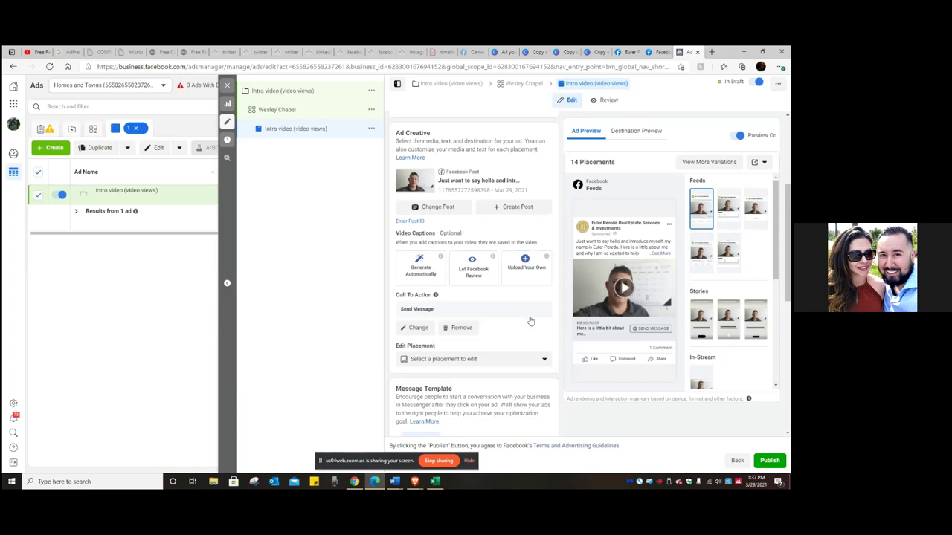
scroll(529, 322, down, 2)
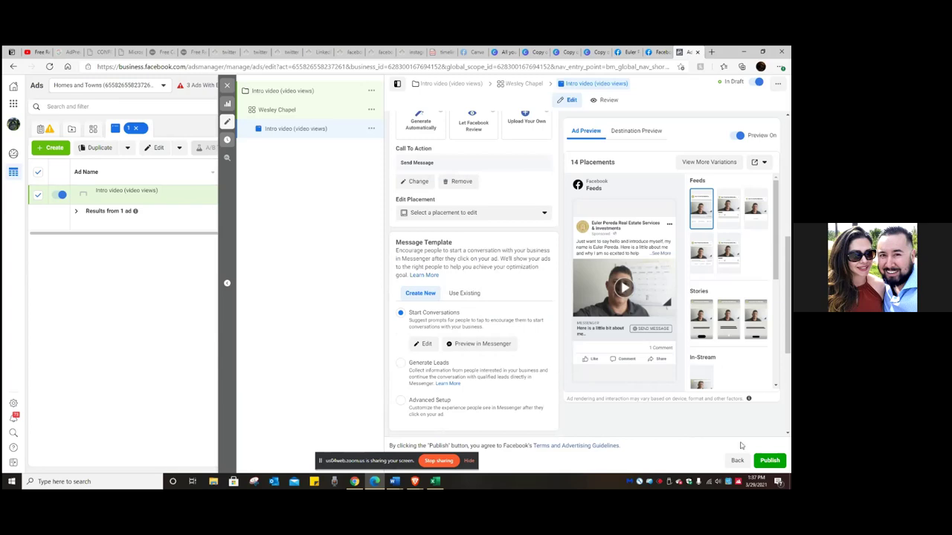
click(774, 464)
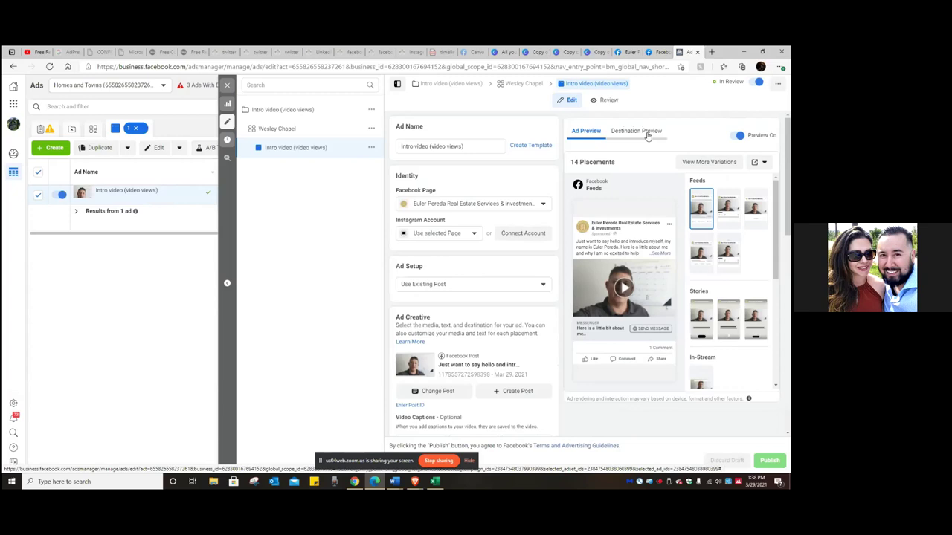
Preview the published ad in the Facebook Desktop News Feed and find the sponsored video post in the feed.
click(765, 163)
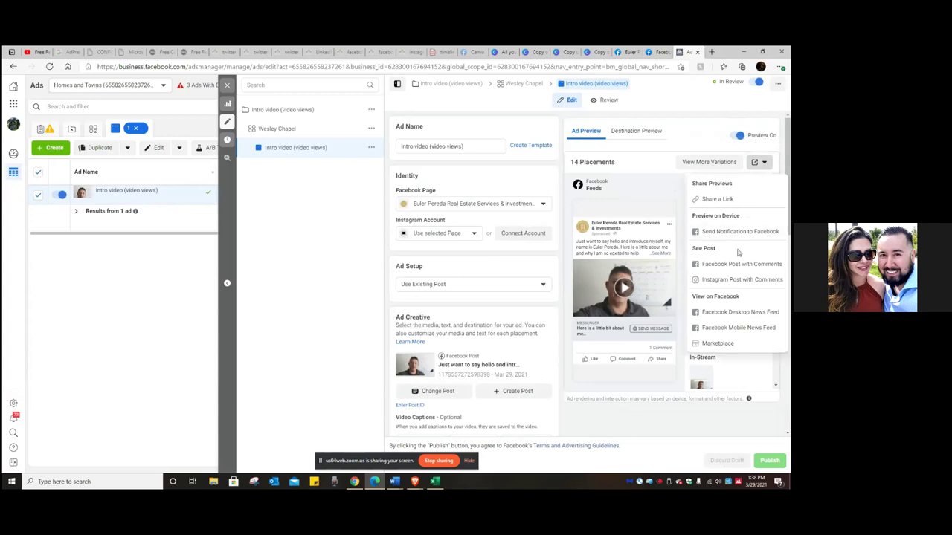
click(734, 316)
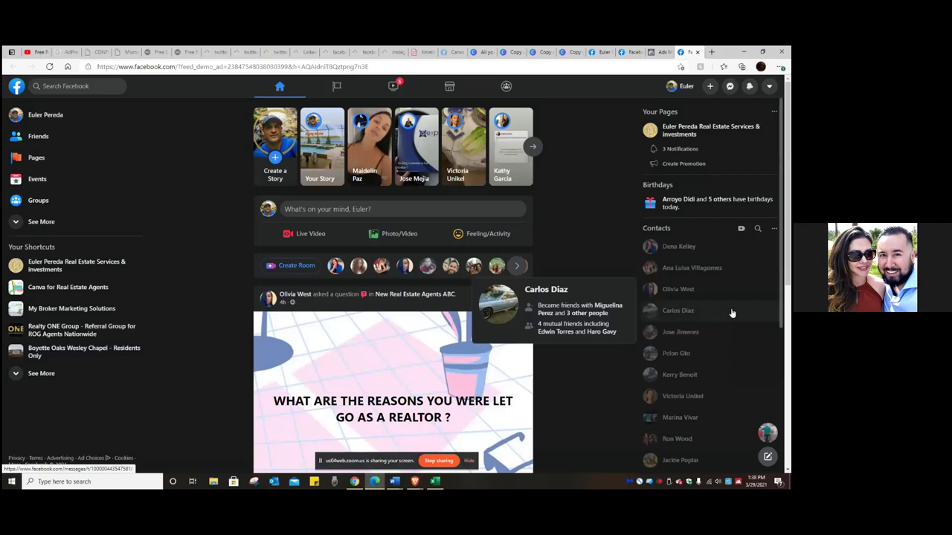
scroll(732, 313, down, 3)
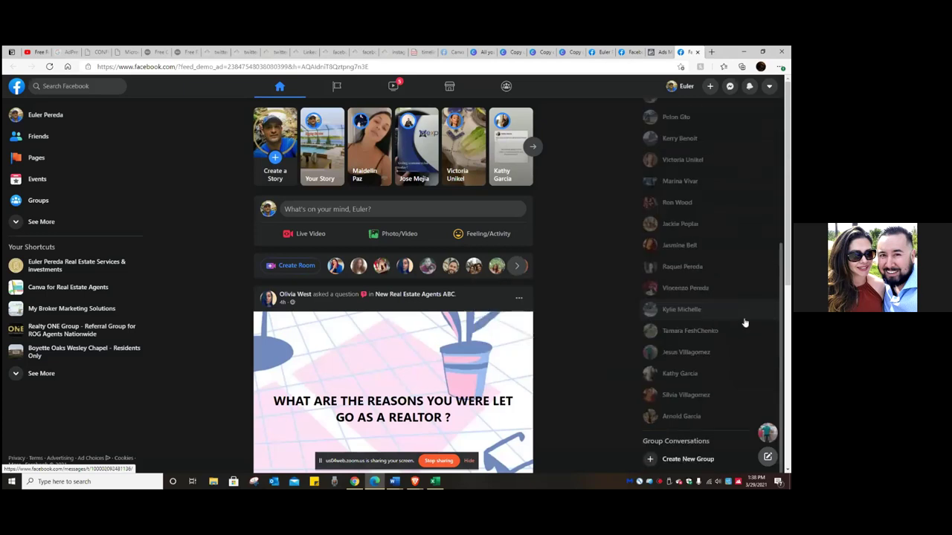
scroll(521, 365, down, 4)
scroll(517, 372, down, 3)
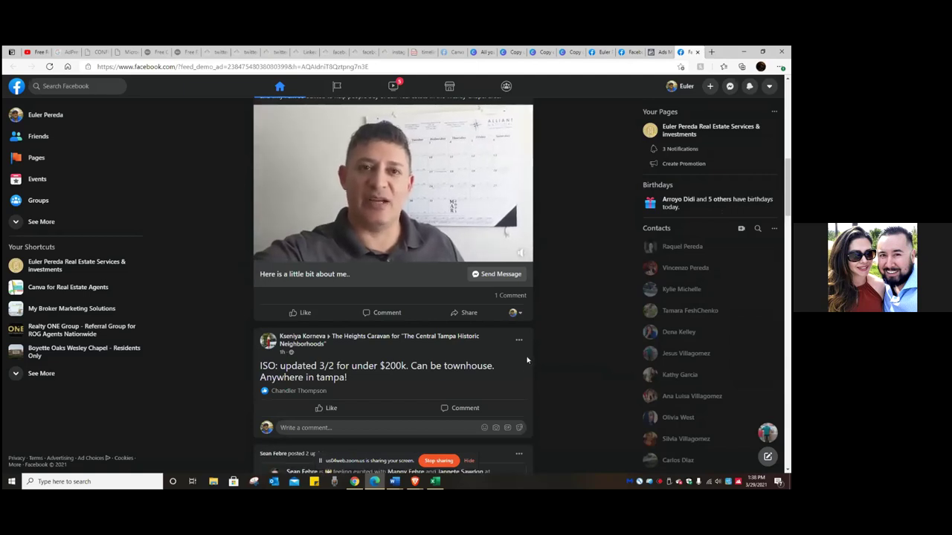
scroll(530, 363, down, 2)
scroll(529, 363, up, 3)
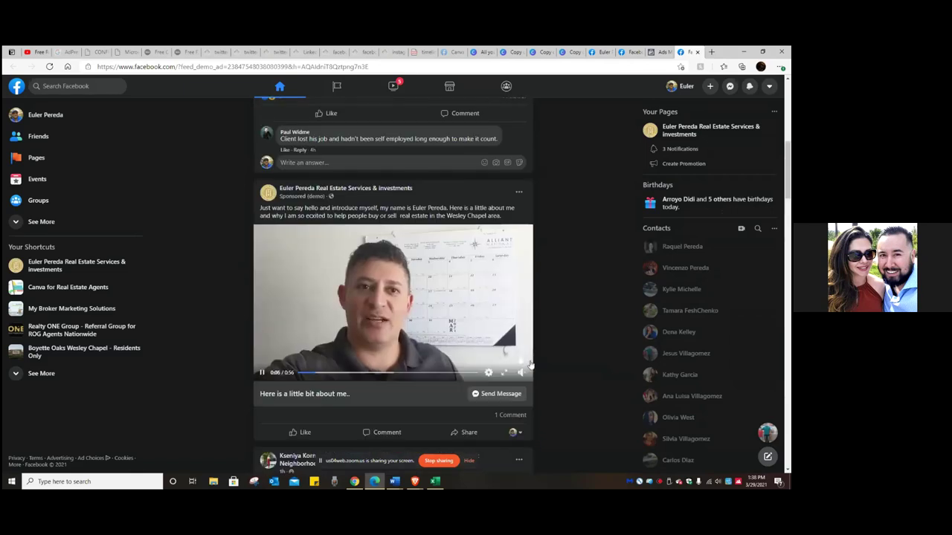
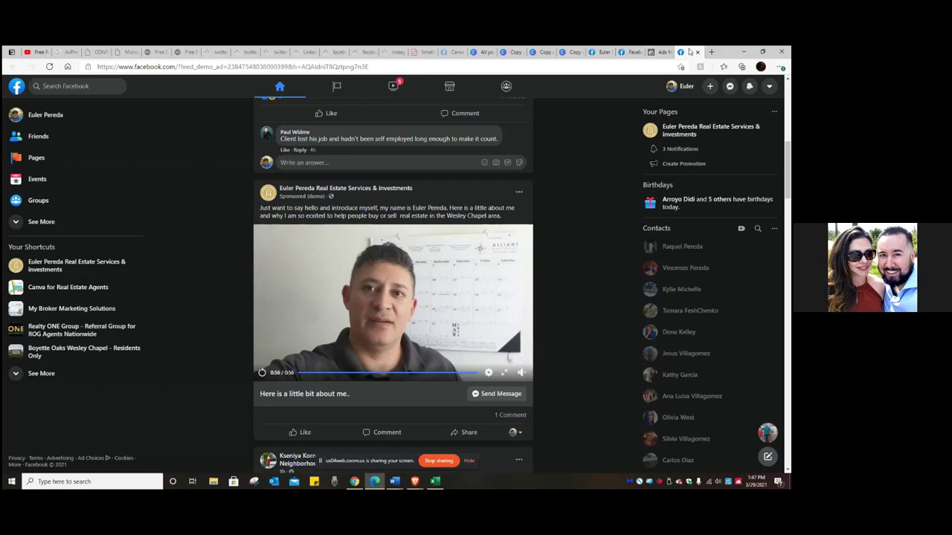
Return to Ads Manager, close the ad editor, clear the ad, ad set and campaign selections, and display all campaigns.
click(664, 52)
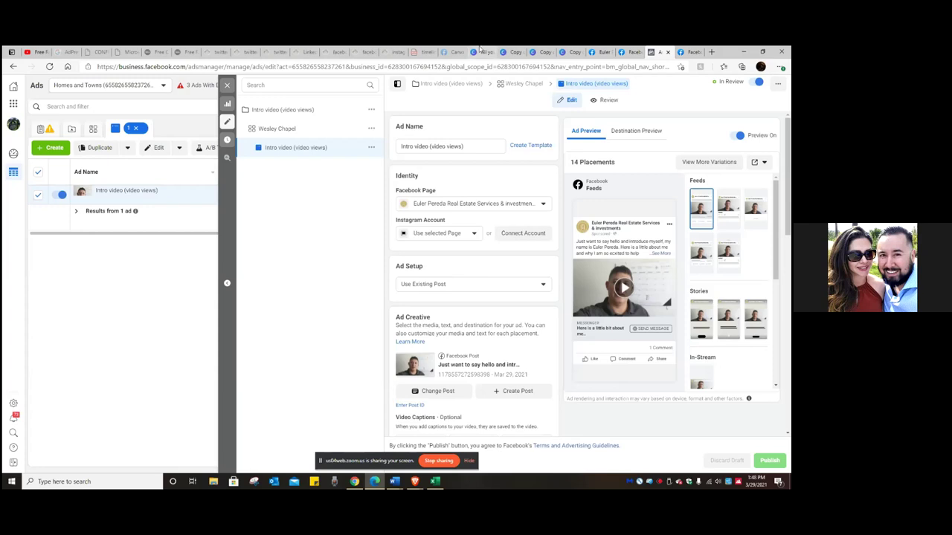
click(228, 87)
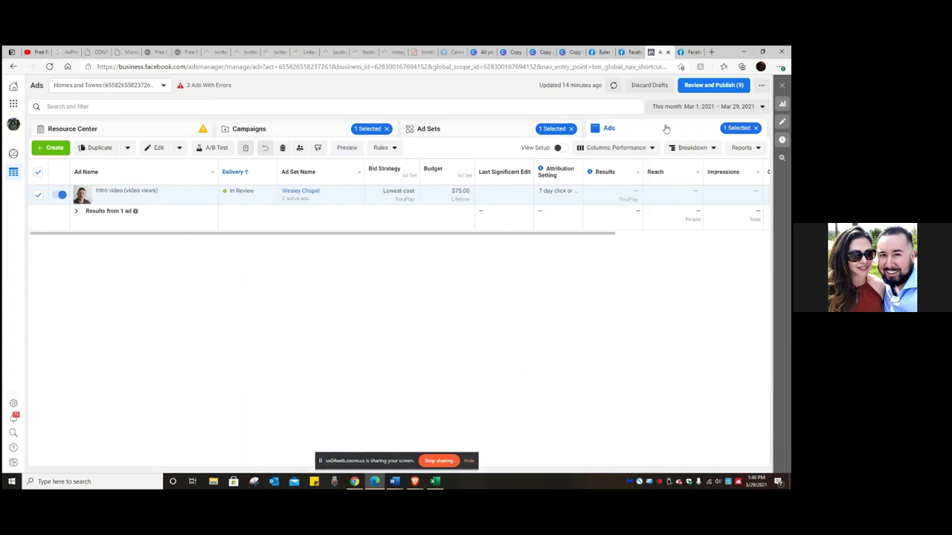
click(756, 129)
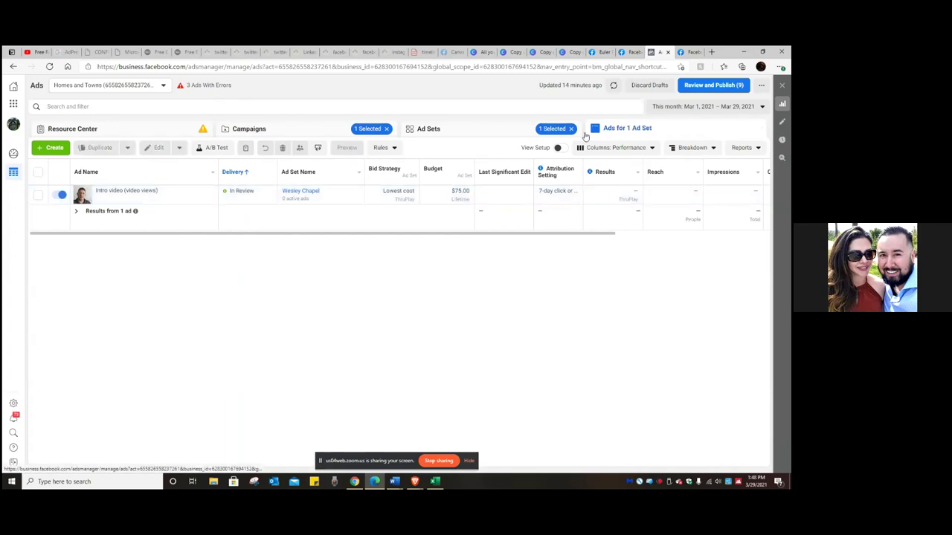
click(571, 130)
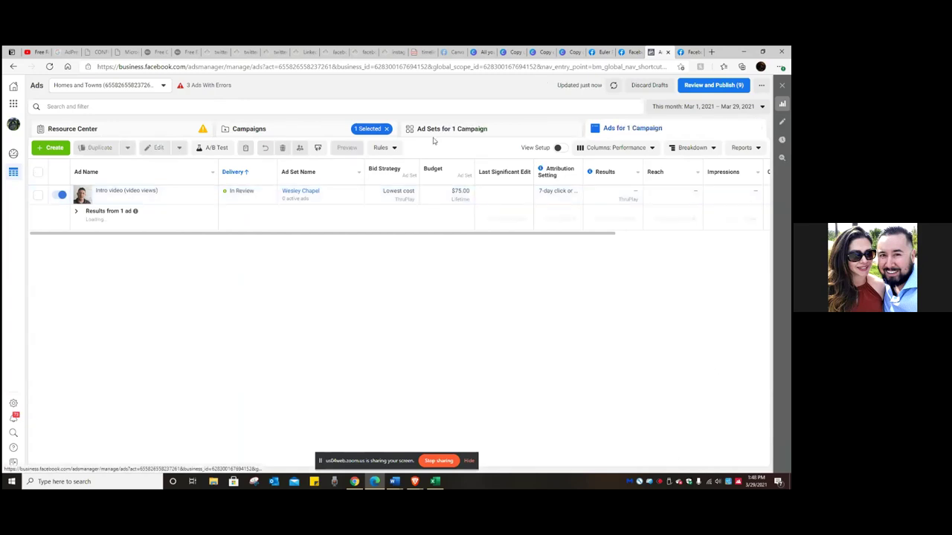
click(386, 129)
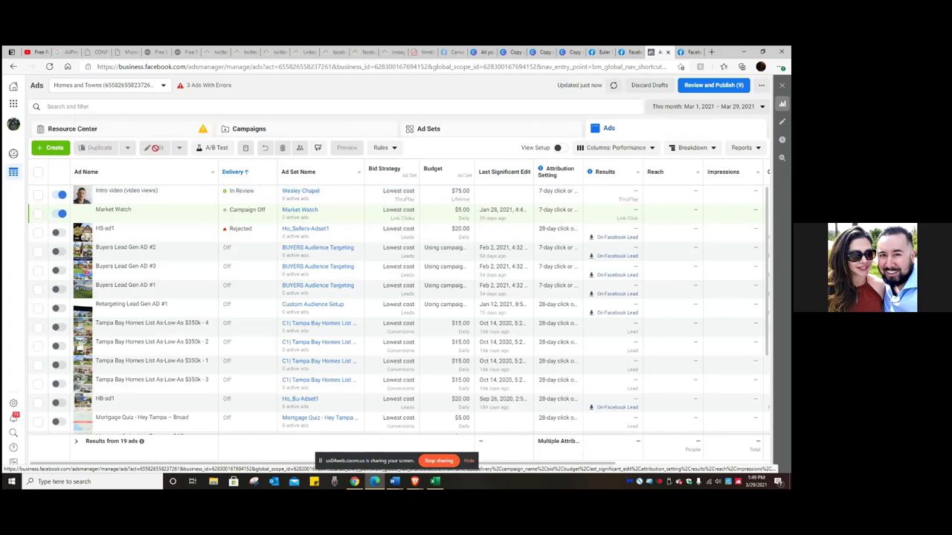
click(274, 134)
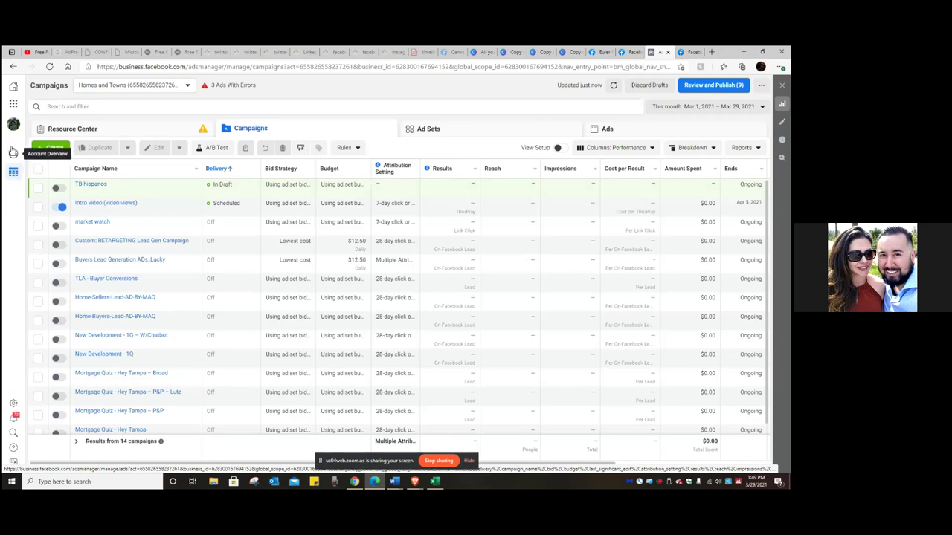
Go to the ad account's Audiences and start a new custom audience with Video as its source.
click(13, 104)
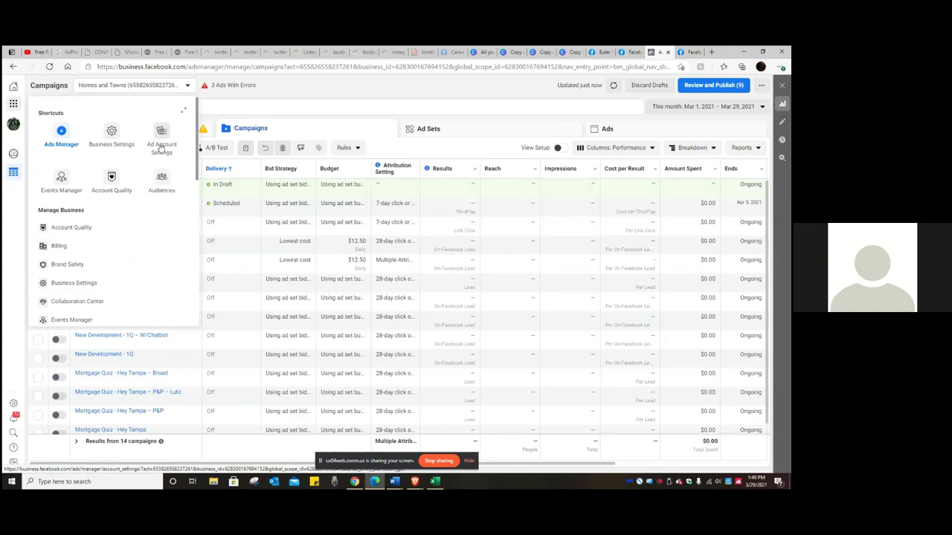
click(165, 189)
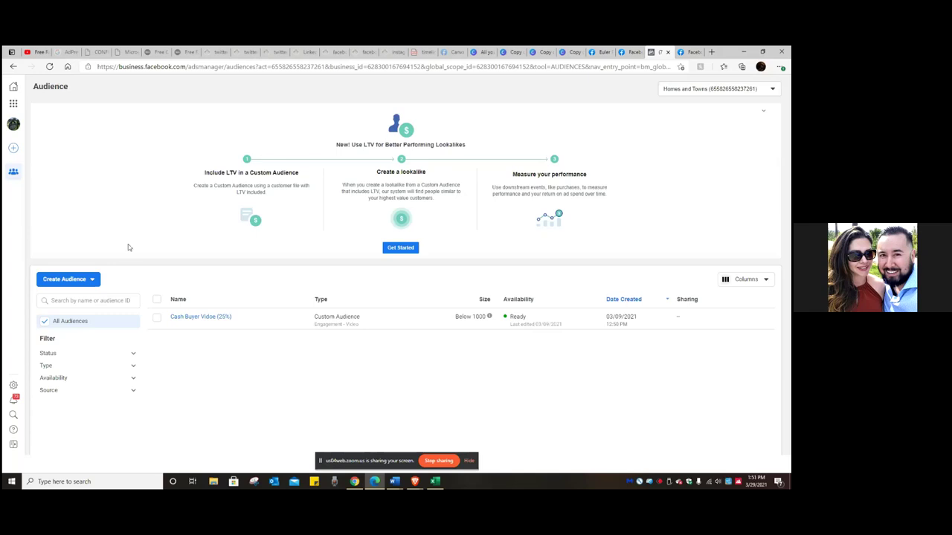
click(92, 287)
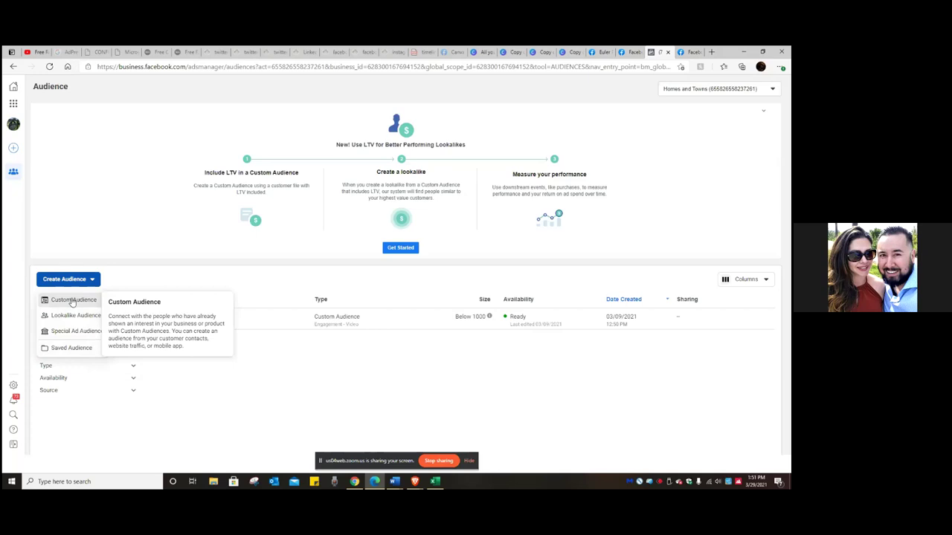
click(72, 301)
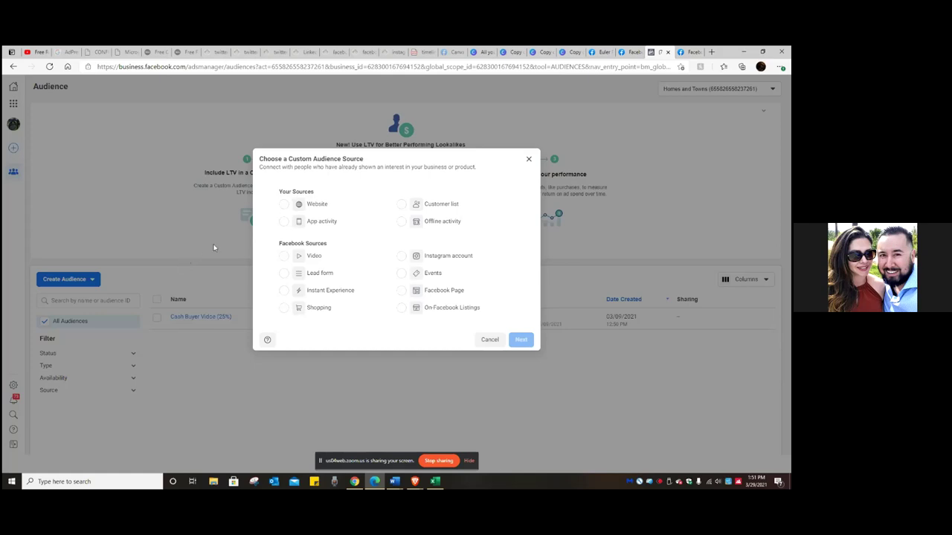
click(282, 259)
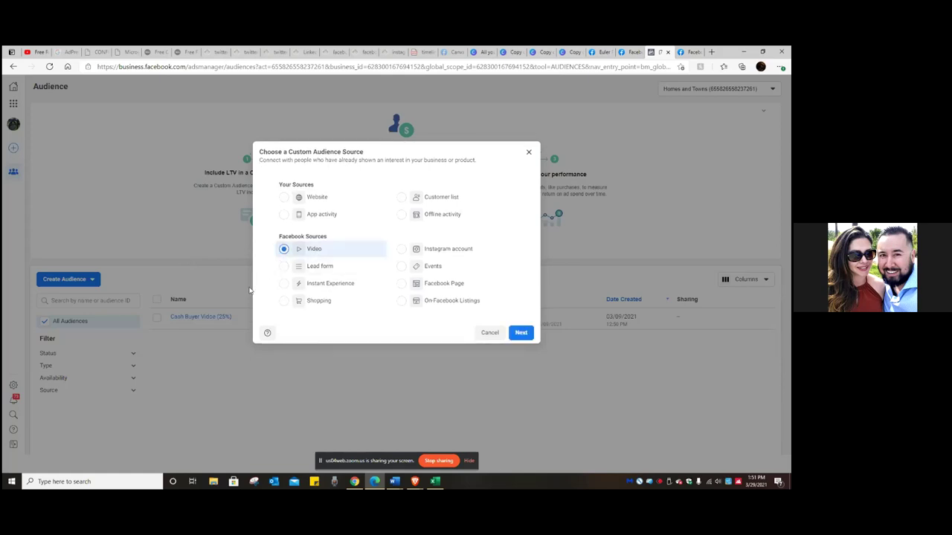
click(522, 333)
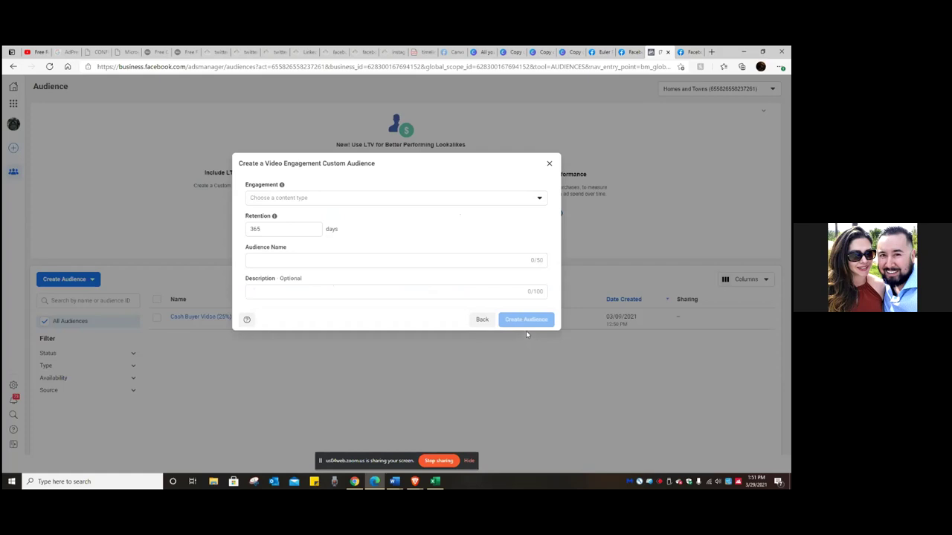
Set the audience's engagement to people who have watched at 25% of your video.
click(474, 202)
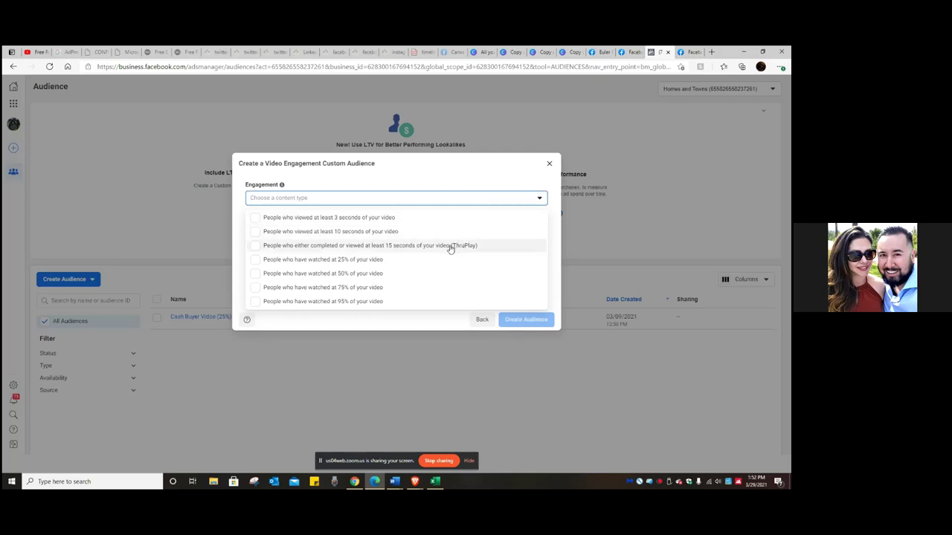
click(256, 260)
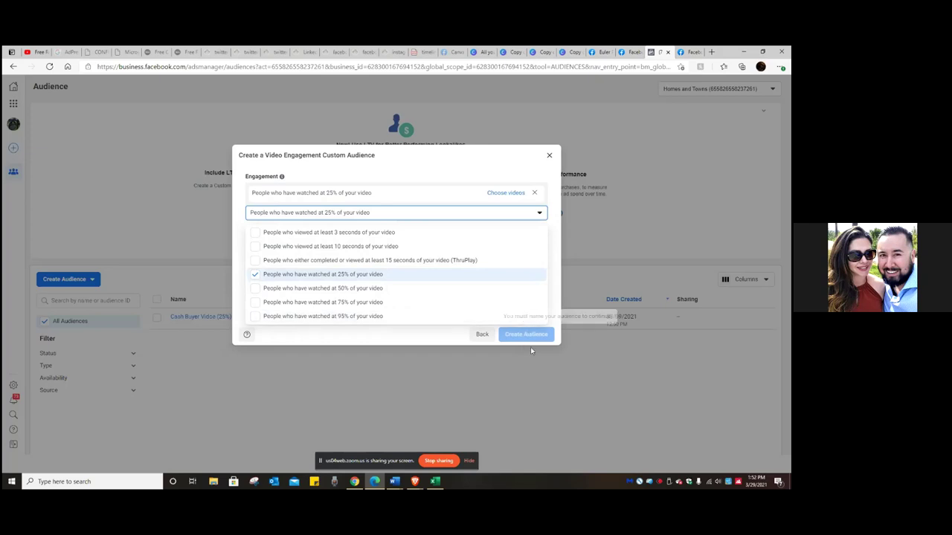
click(520, 218)
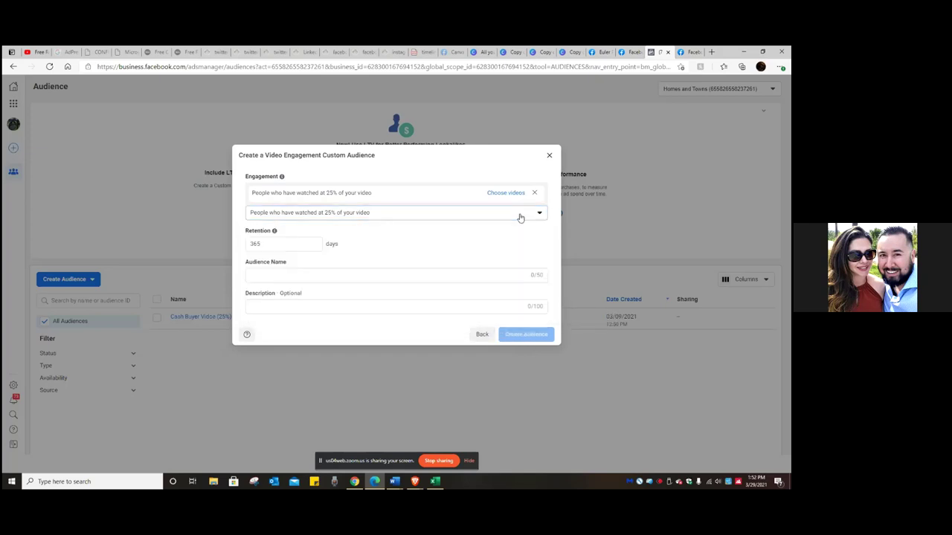
Choose the video "Here is a little bit about me" from the real estate services and investments Facebook Page as the engagement video.
click(516, 194)
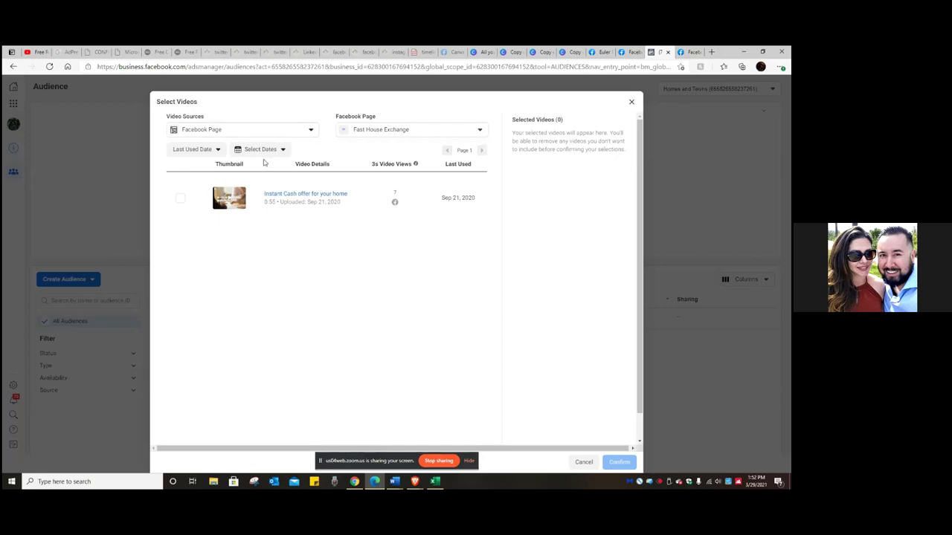
click(480, 130)
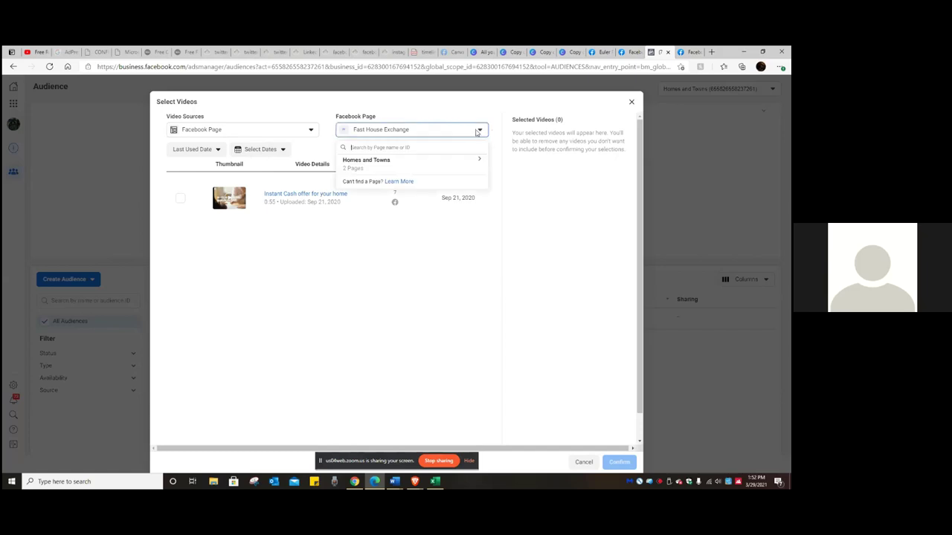
click(429, 166)
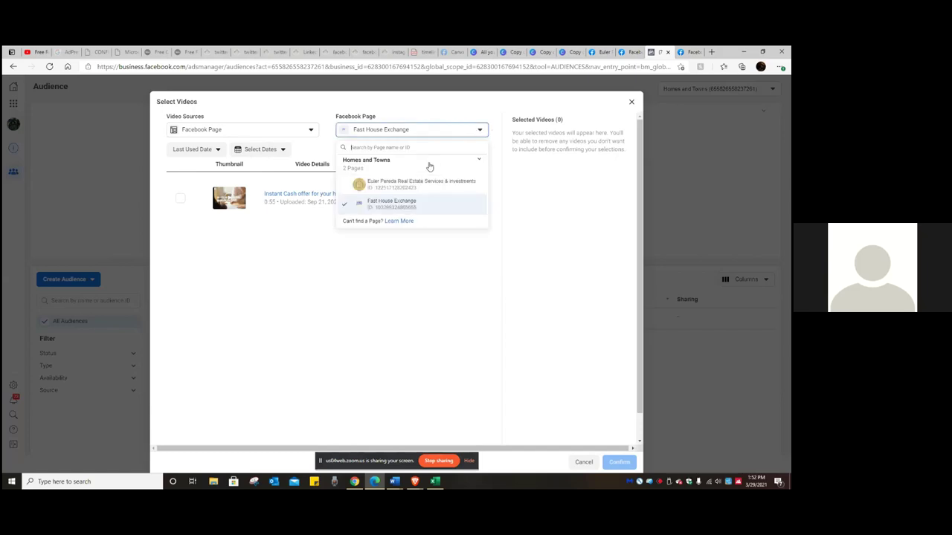
click(392, 189)
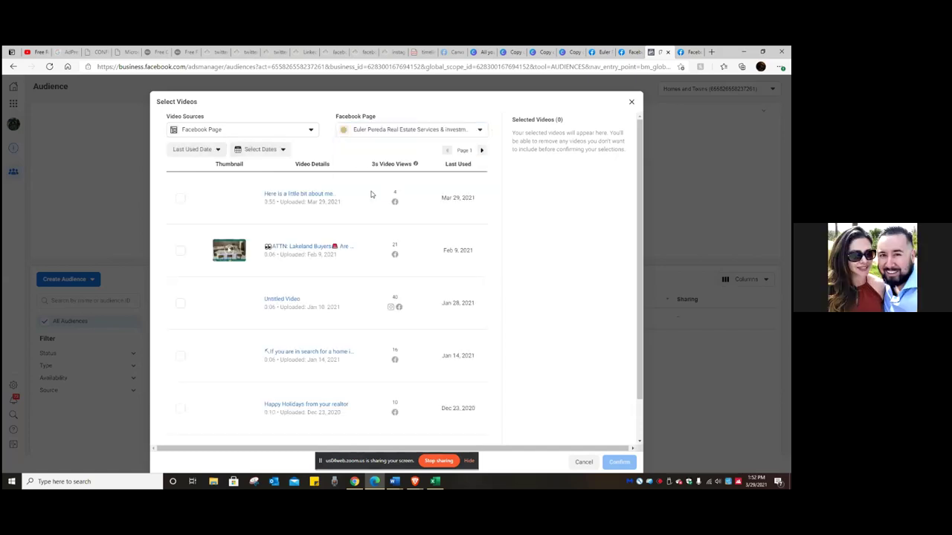
click(176, 199)
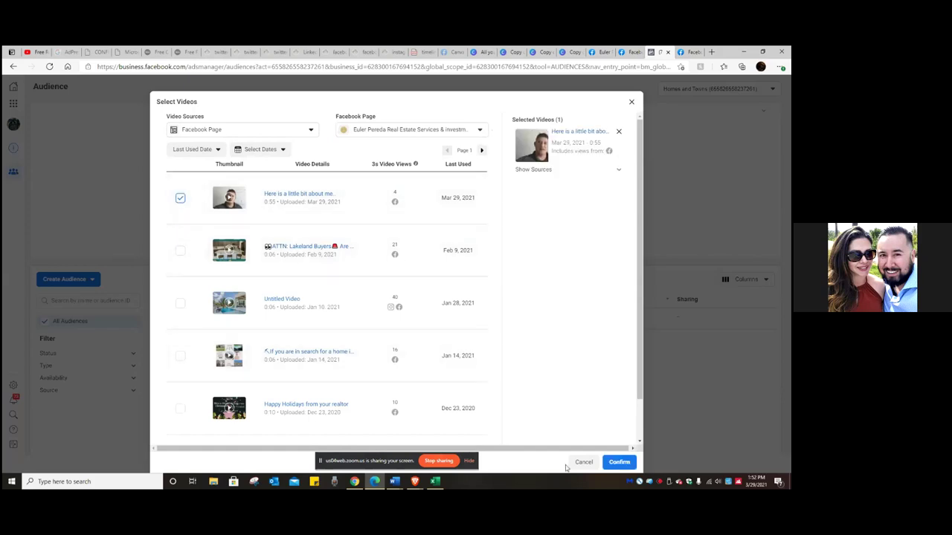
click(617, 462)
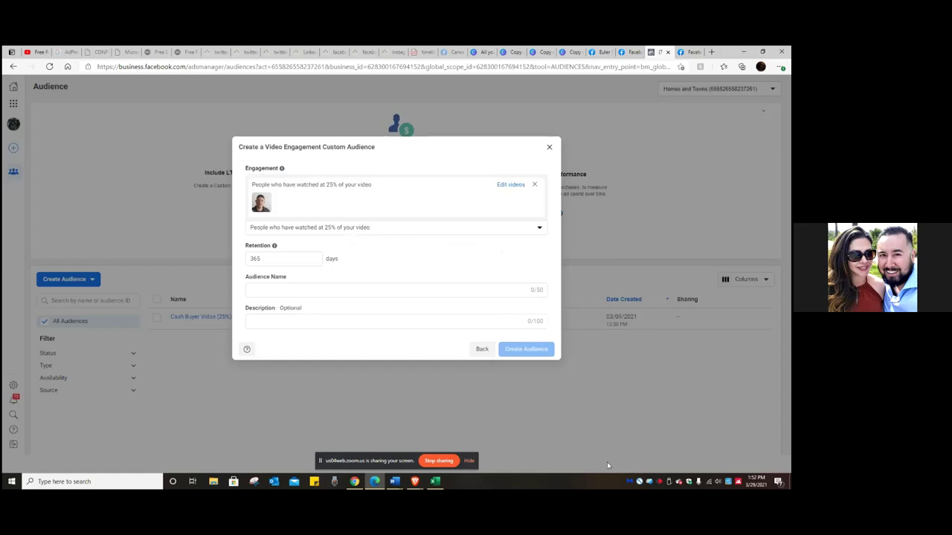
Name the audience "Intro Video (25%)", create it and close the creation dialog.
click(286, 289)
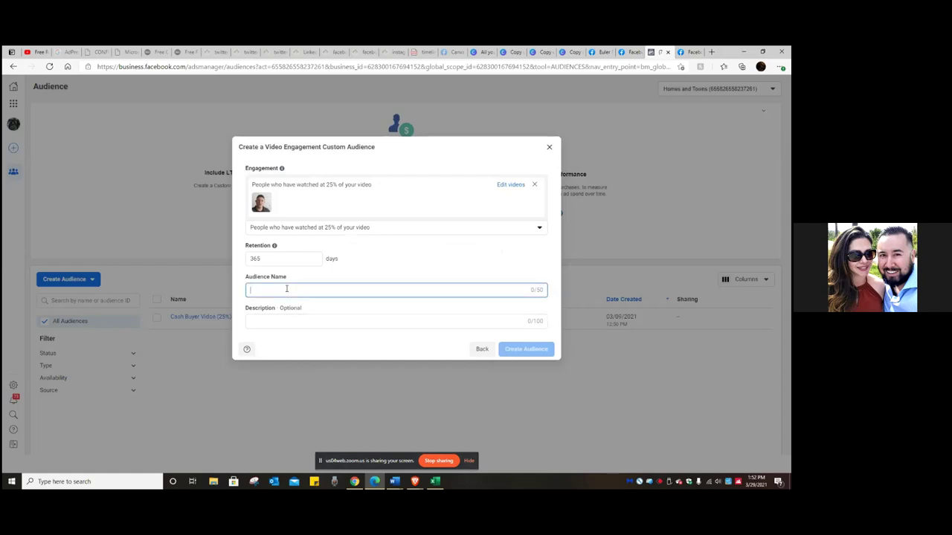
text(Intro)
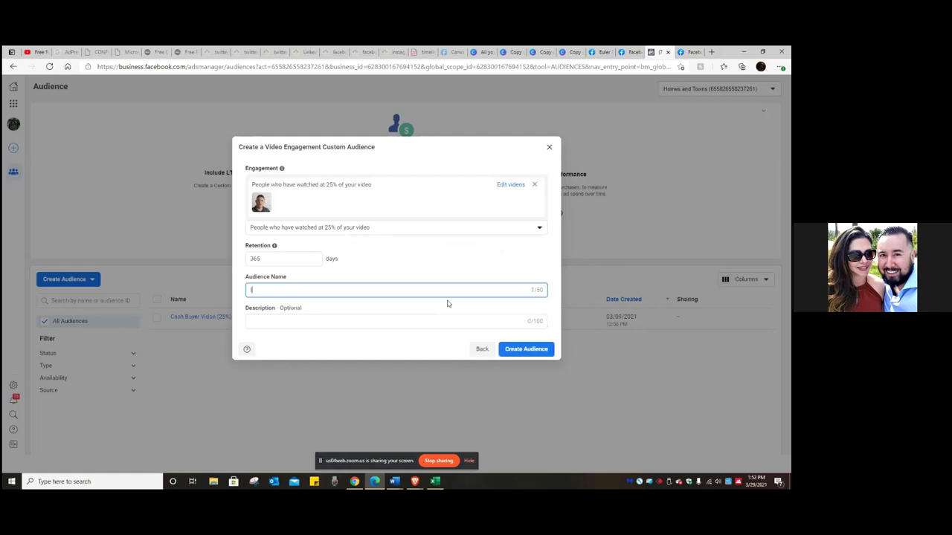
text( Vido)
text(o ()
text(25)
text(%))
click(538, 351)
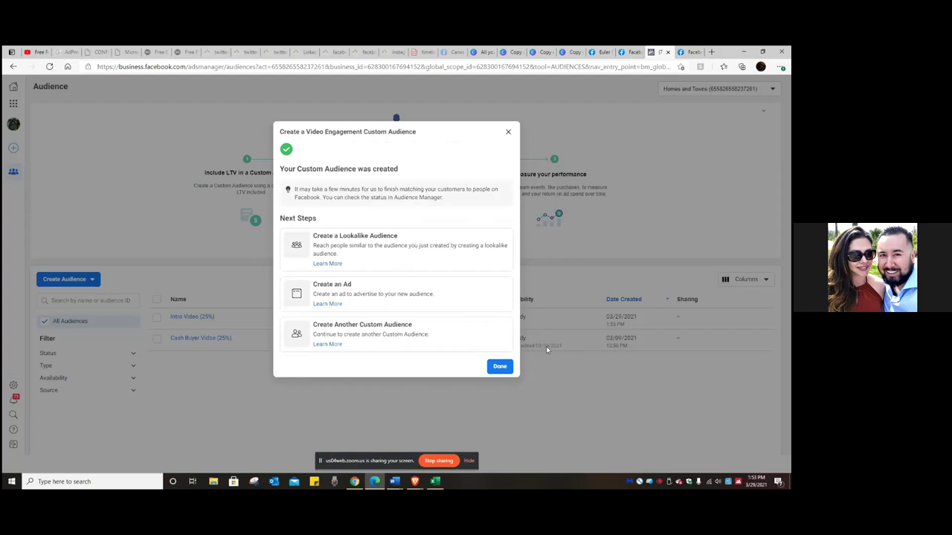
click(504, 367)
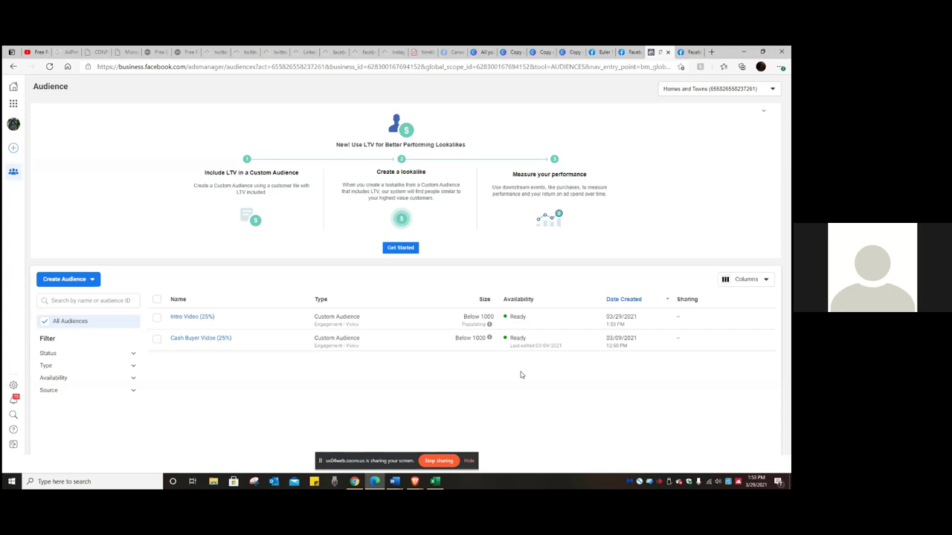
Delete the "Cash Buyer Vidoe (25%)" custom audience from the ad account.
click(157, 339)
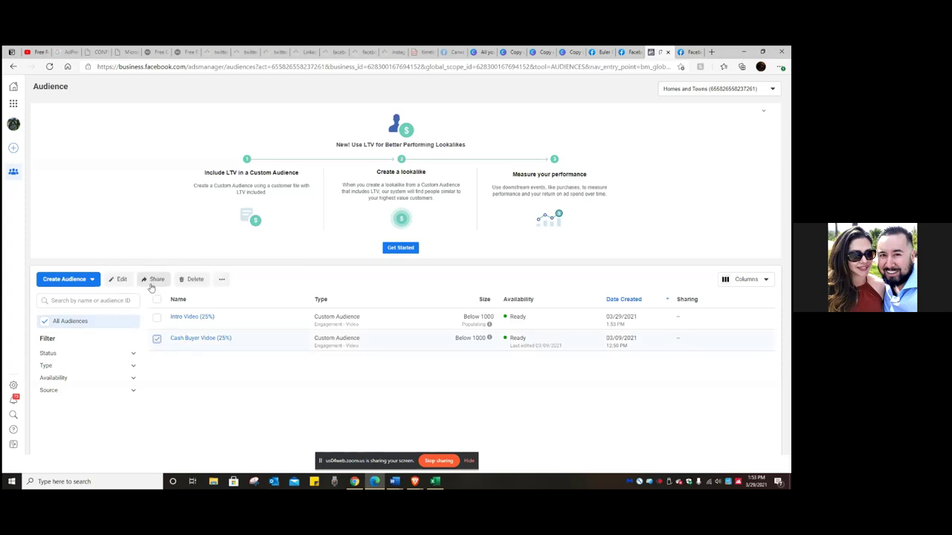
click(188, 287)
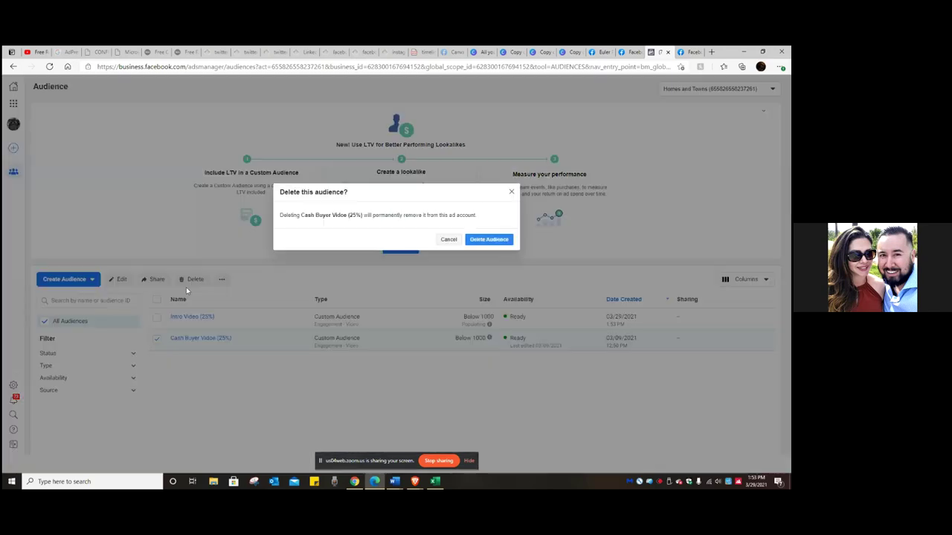
click(503, 243)
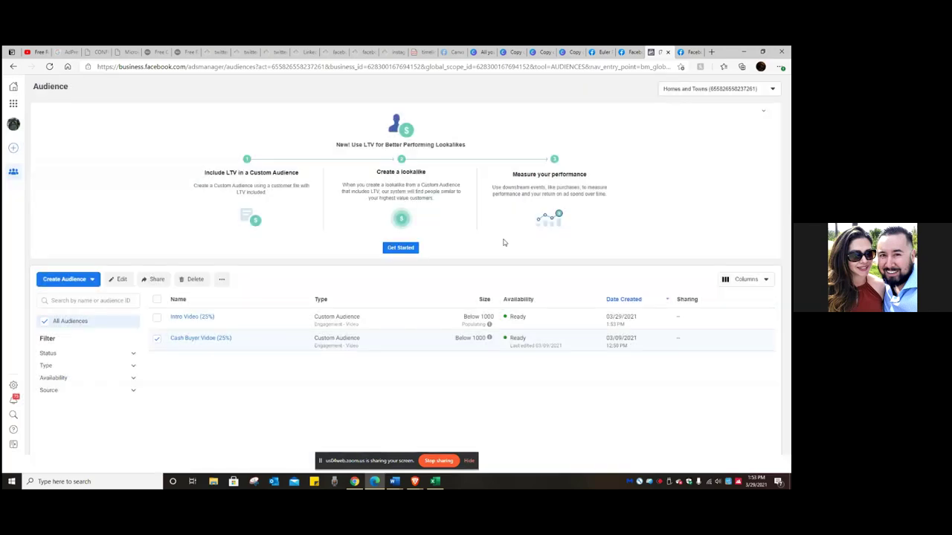